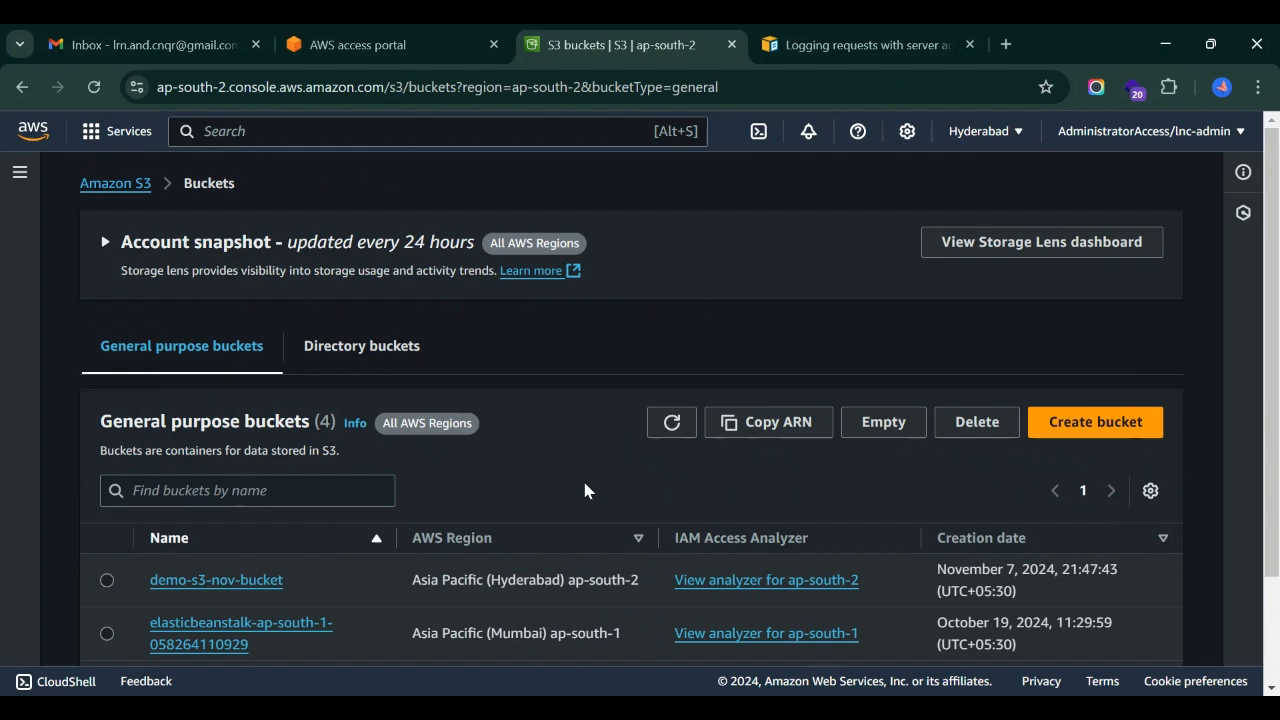
Start creating a general purpose bucket in the Hyderabad region and name it demo-nov-7-bucket
scroll(585, 490, down, 2)
scroll(585, 490, up, 2)
click(1080, 424)
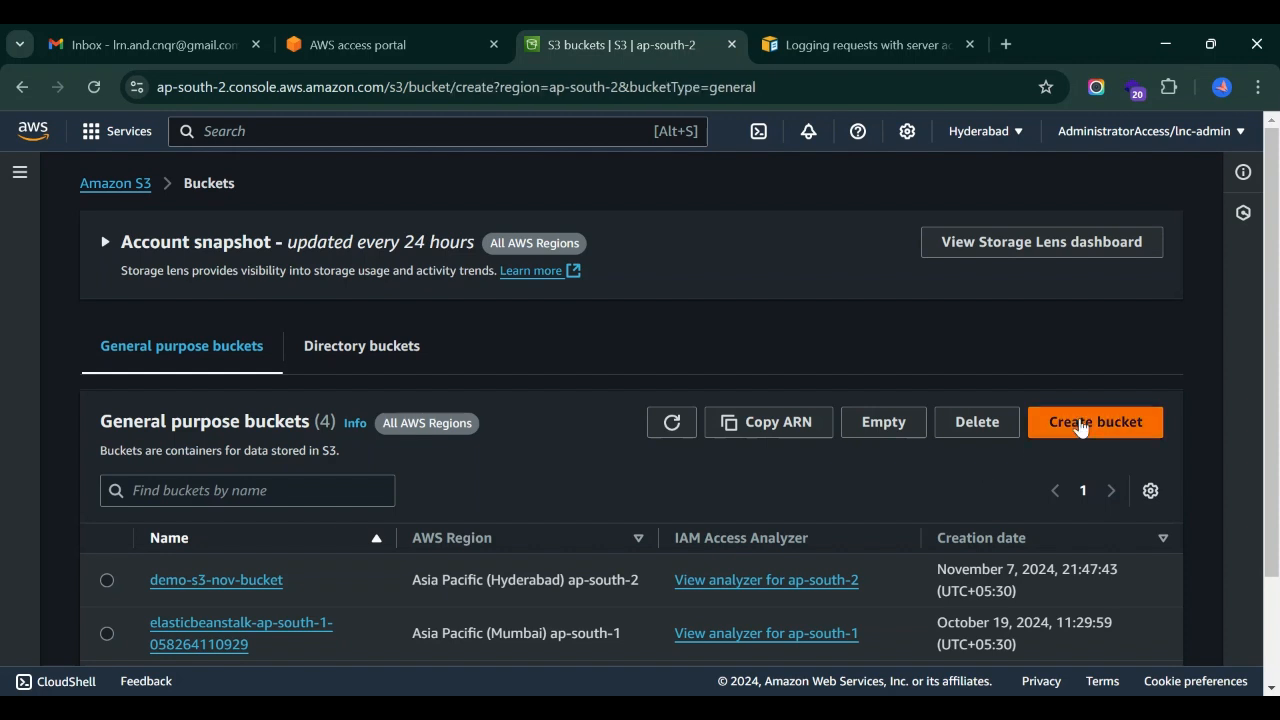
scroll(337, 463, down, 1)
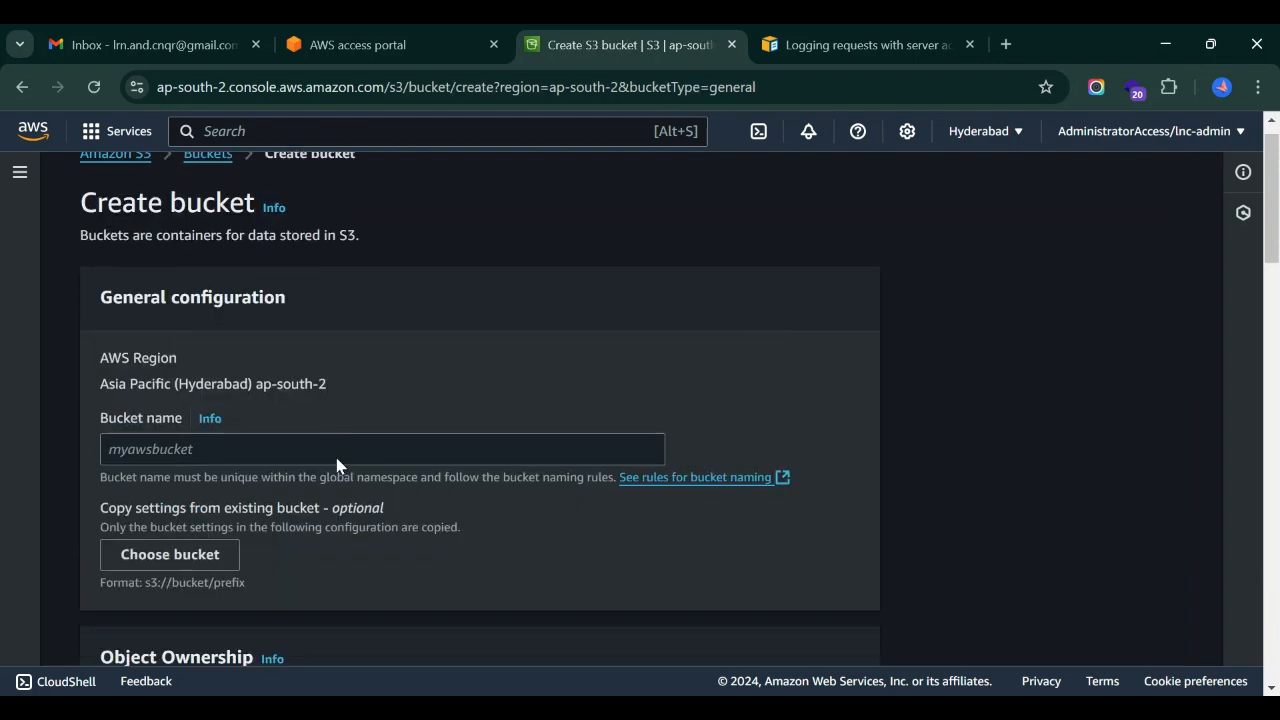
click(160, 385)
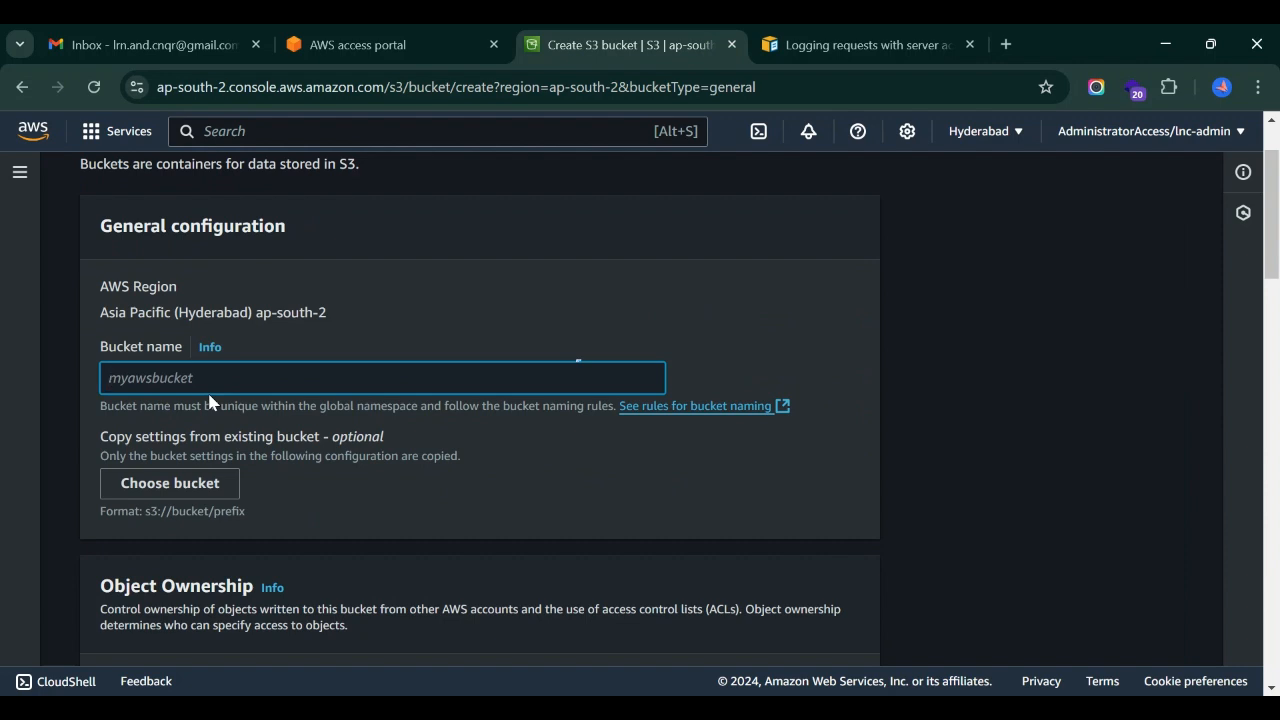
text(demo-nov-7-bucket)
Review the new bucket's object ownership, public access blocking, versioning, tags and default encryption settings
scroll(583, 414, down, 2)
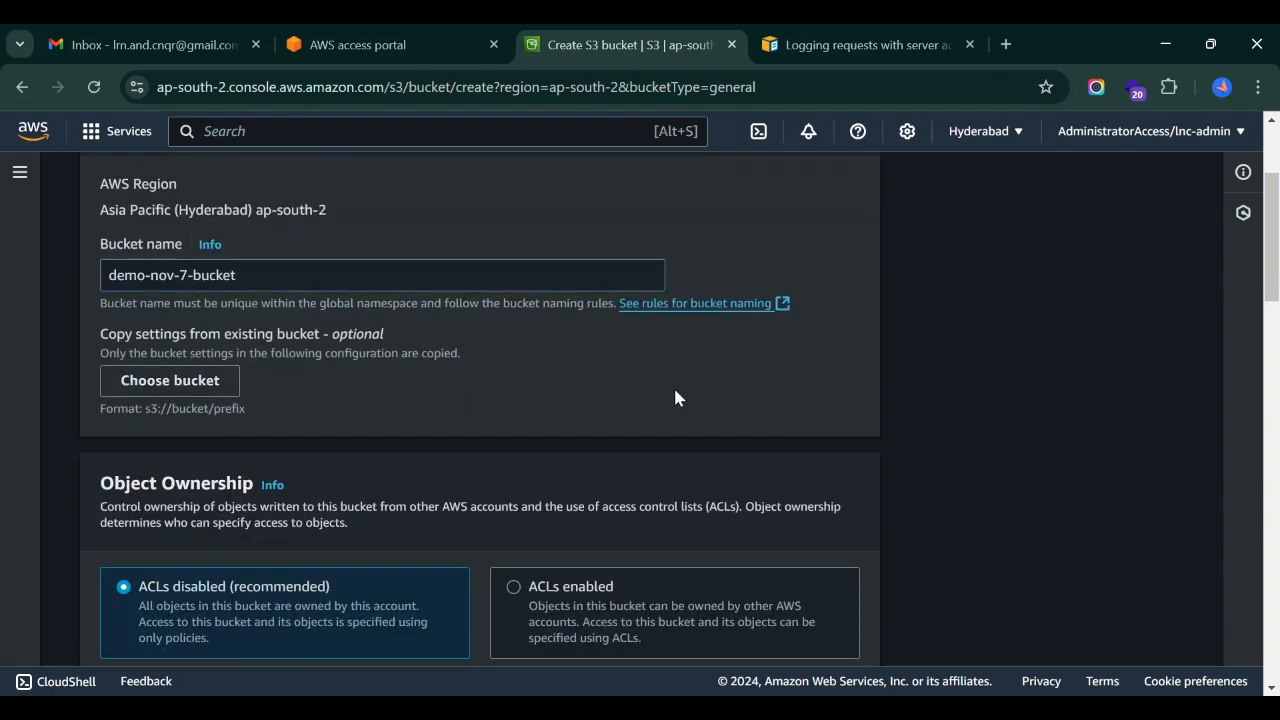
scroll(380, 433, down, 2)
scroll(380, 433, down, 2)
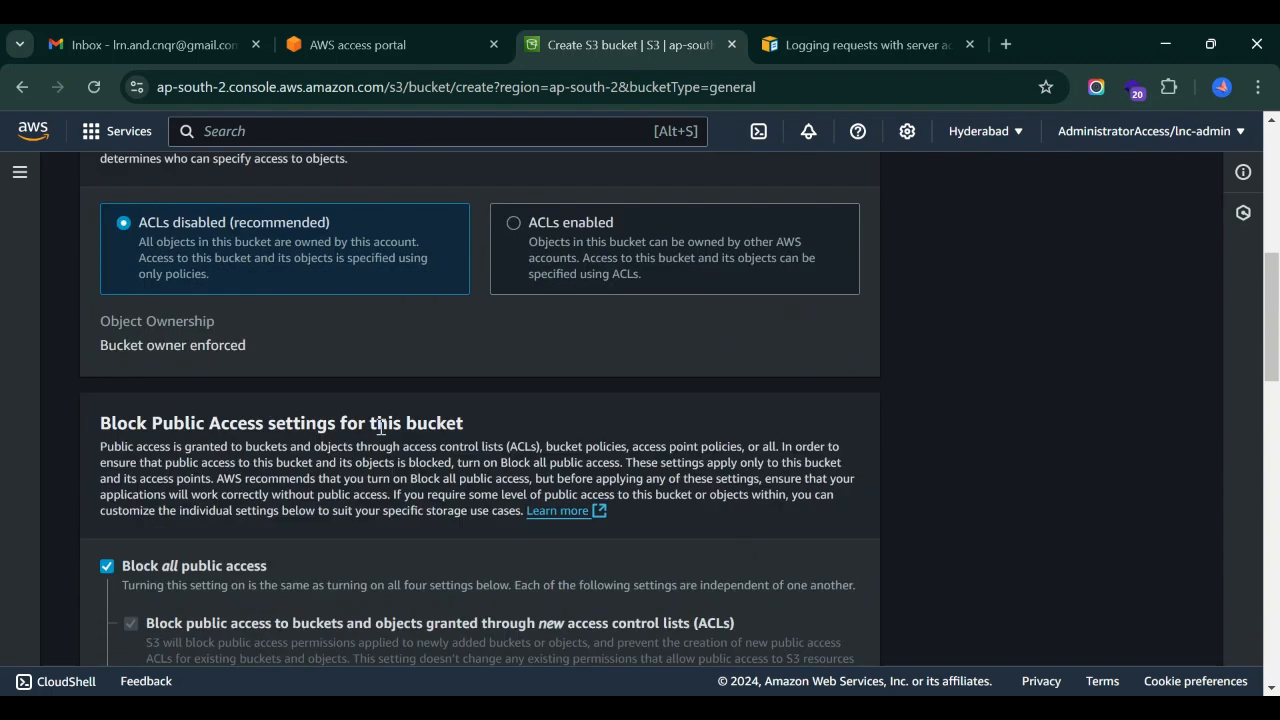
scroll(288, 418, up, 2)
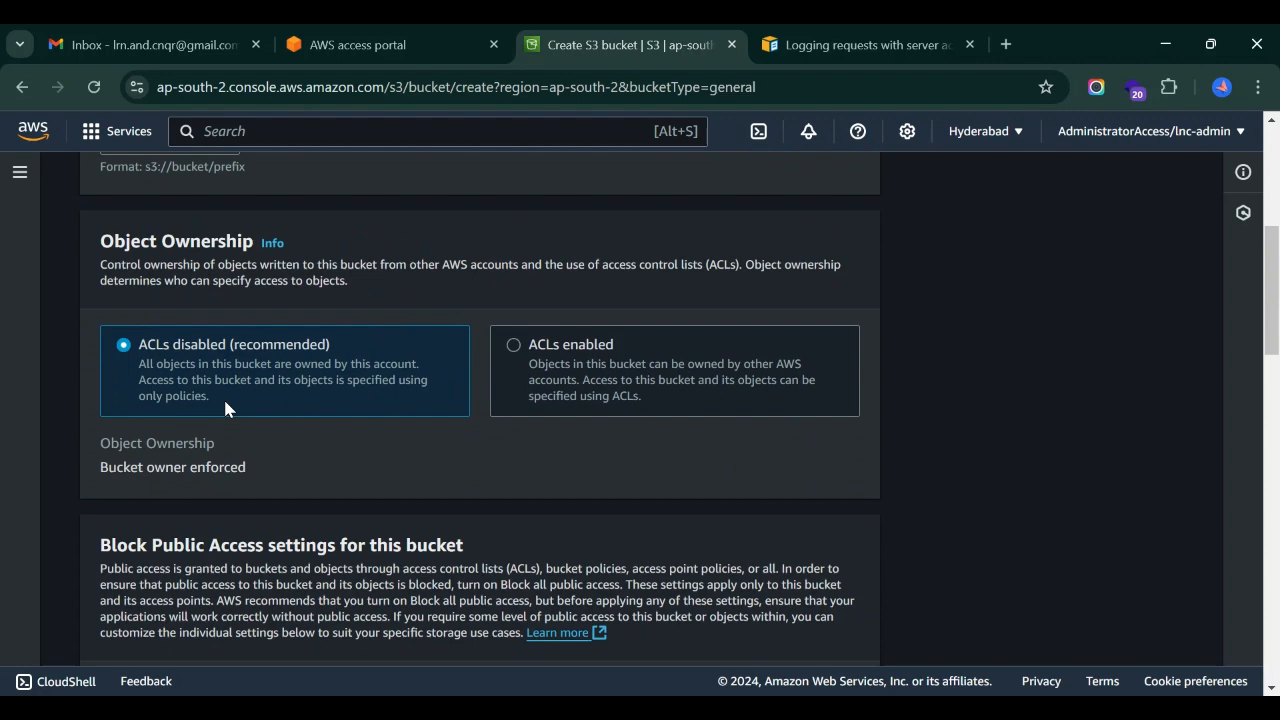
scroll(495, 502, down, 7)
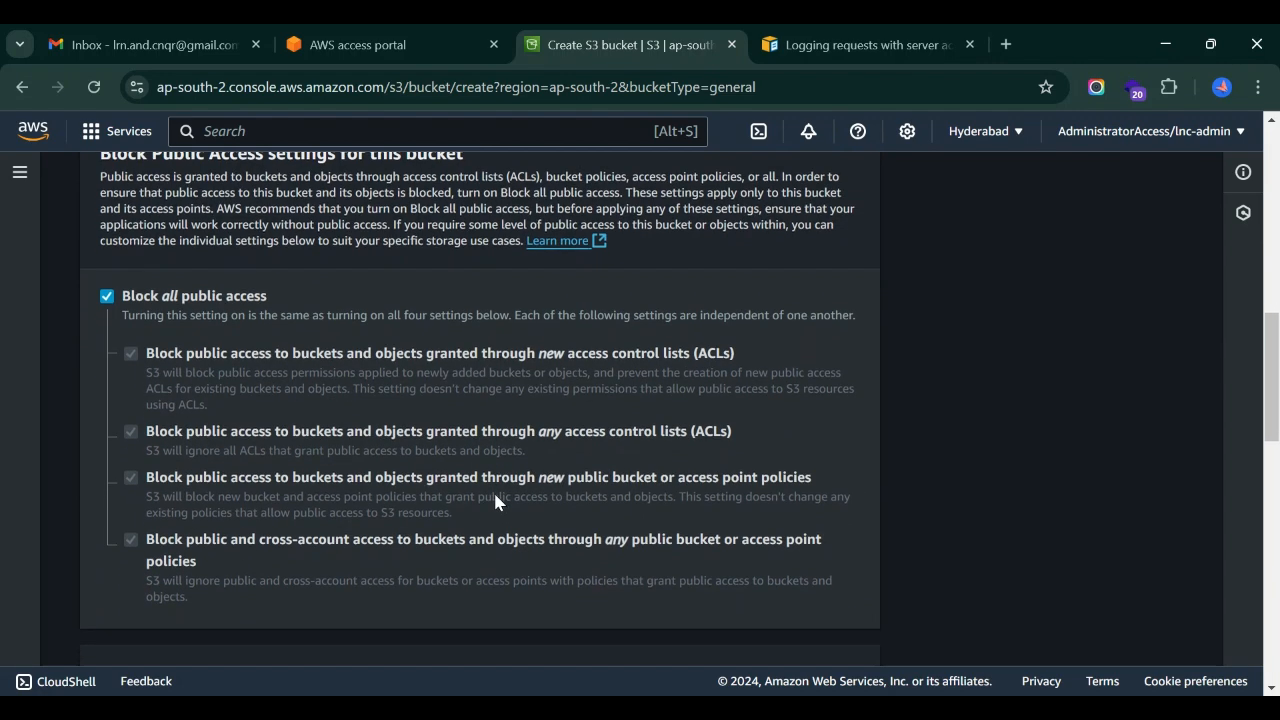
scroll(495, 502, down, 1)
scroll(495, 502, down, 2)
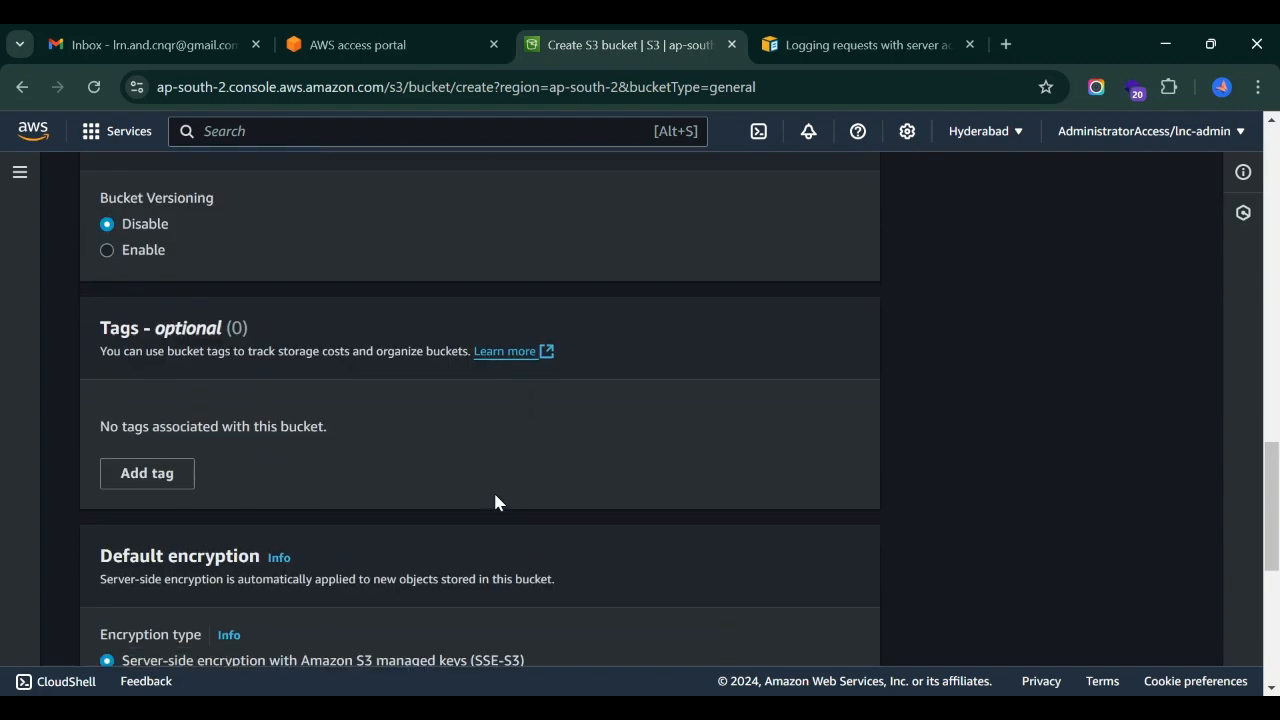
scroll(495, 502, up, 4)
scroll(495, 502, up, 5)
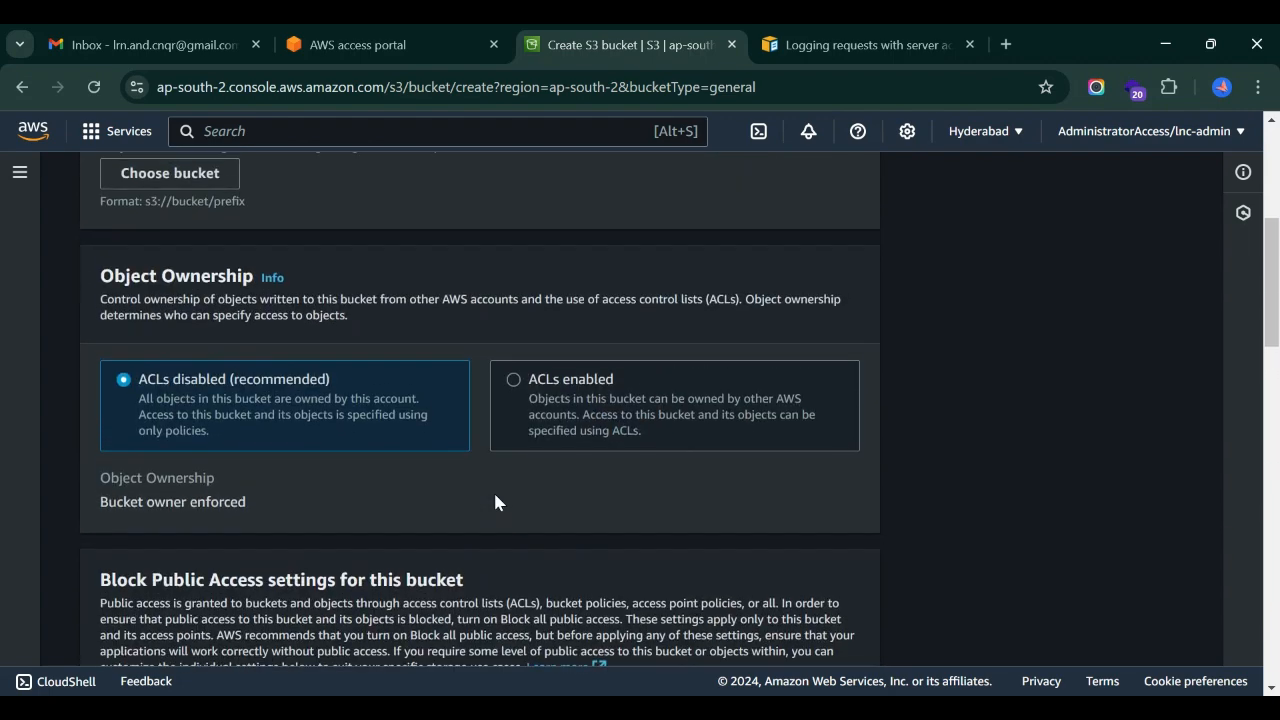
scroll(495, 496, up, 3)
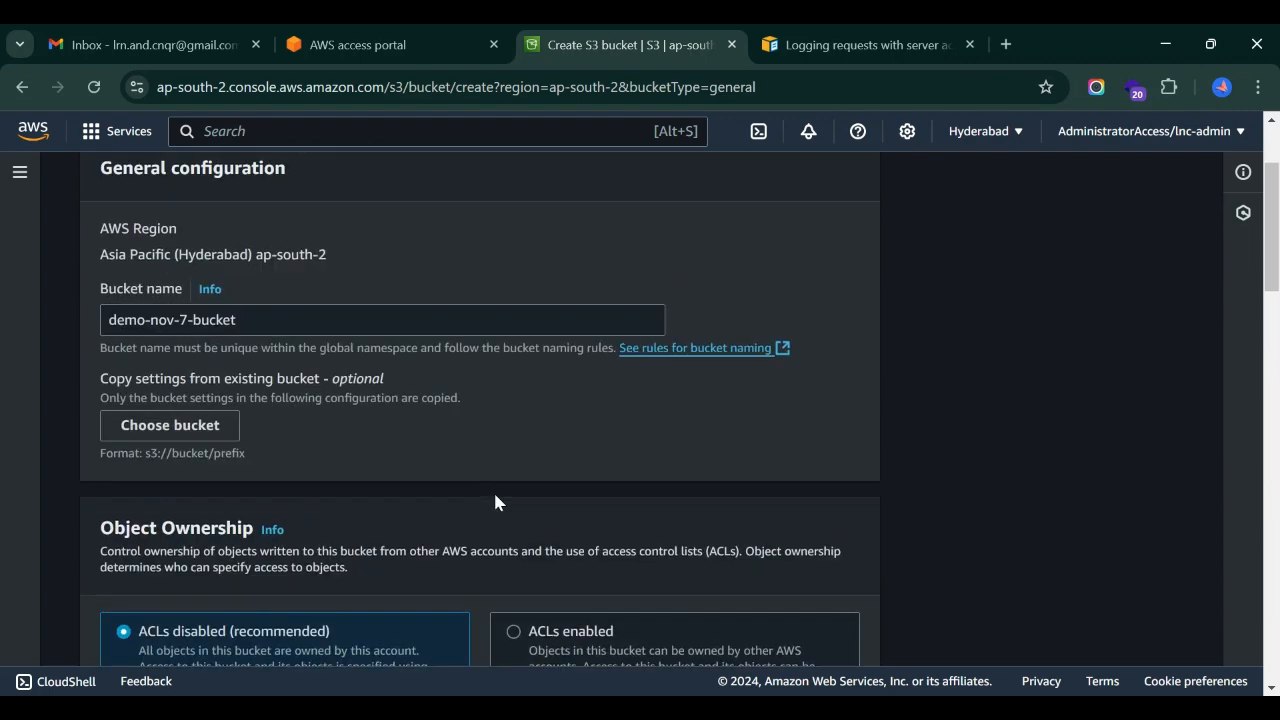
scroll(495, 496, down, 3)
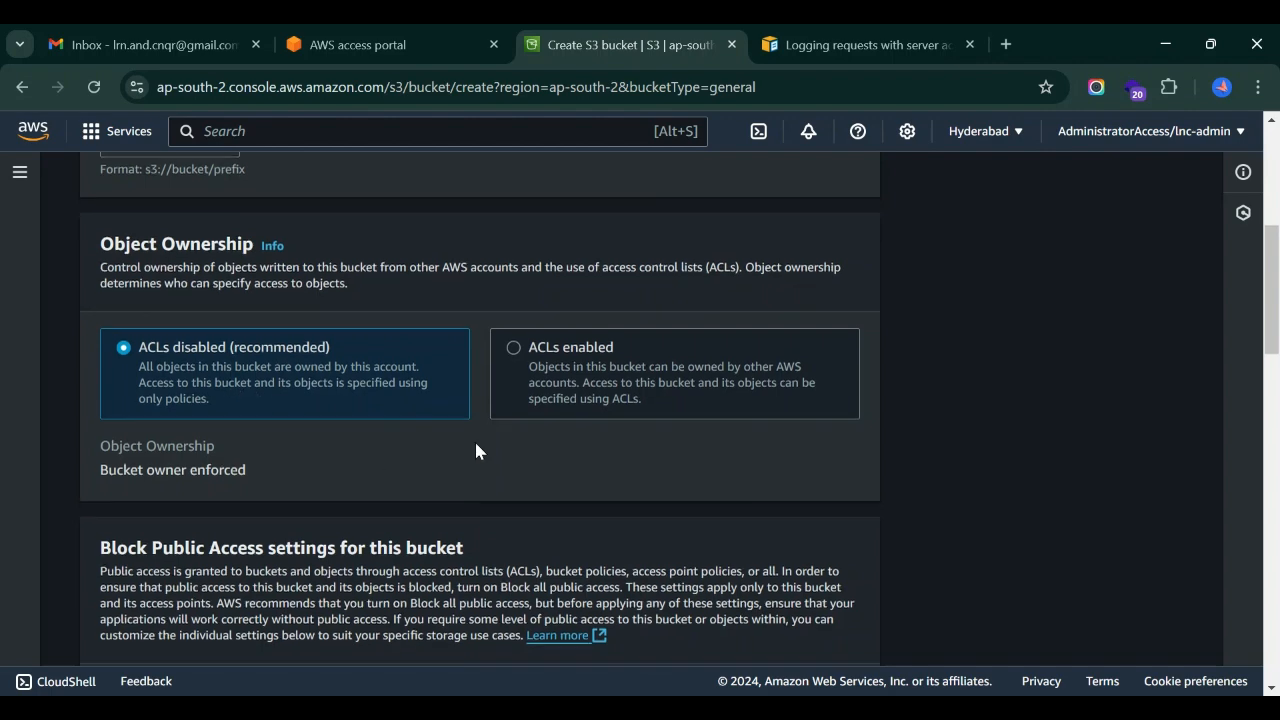
scroll(474, 439, down, 4)
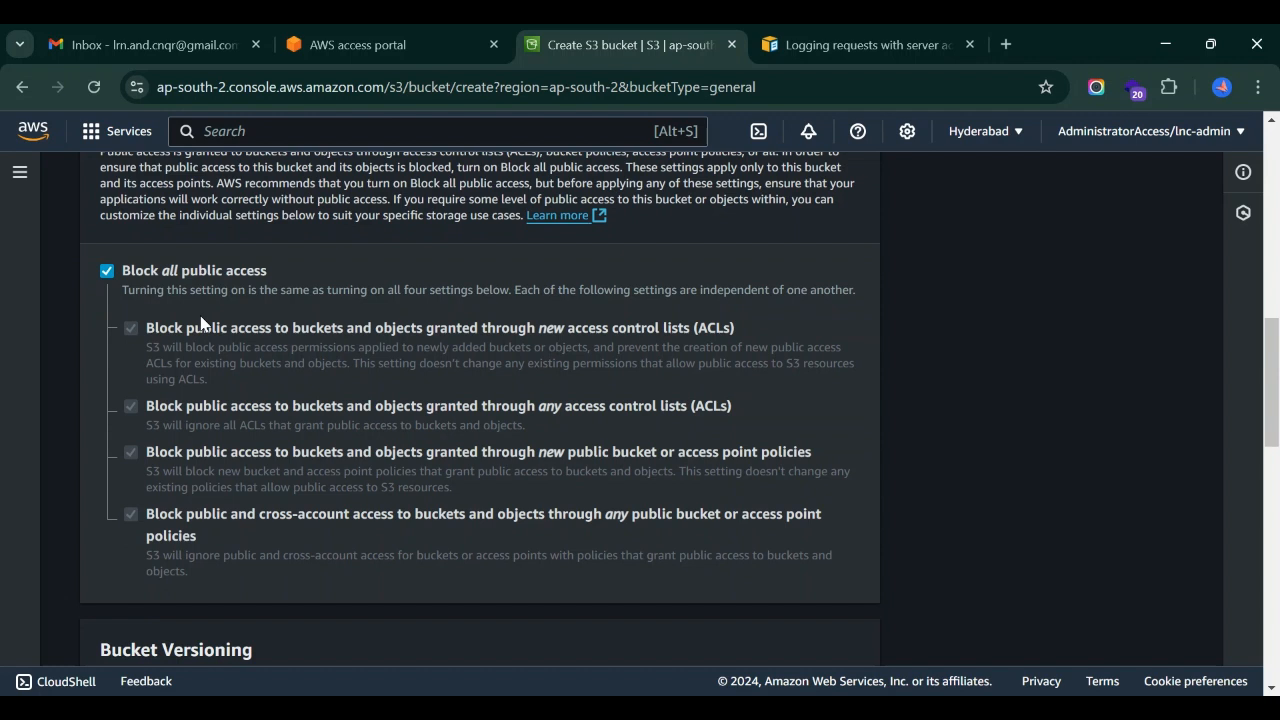
scroll(361, 408, up, 1)
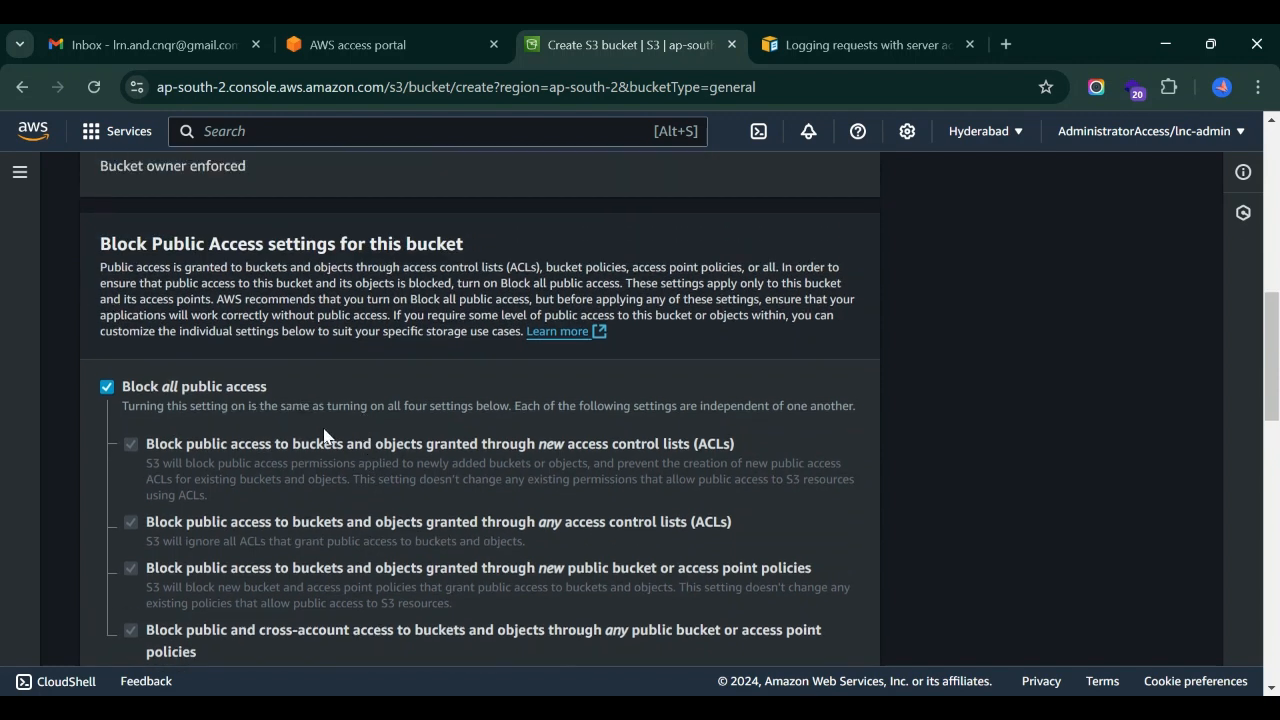
scroll(437, 472, down, 5)
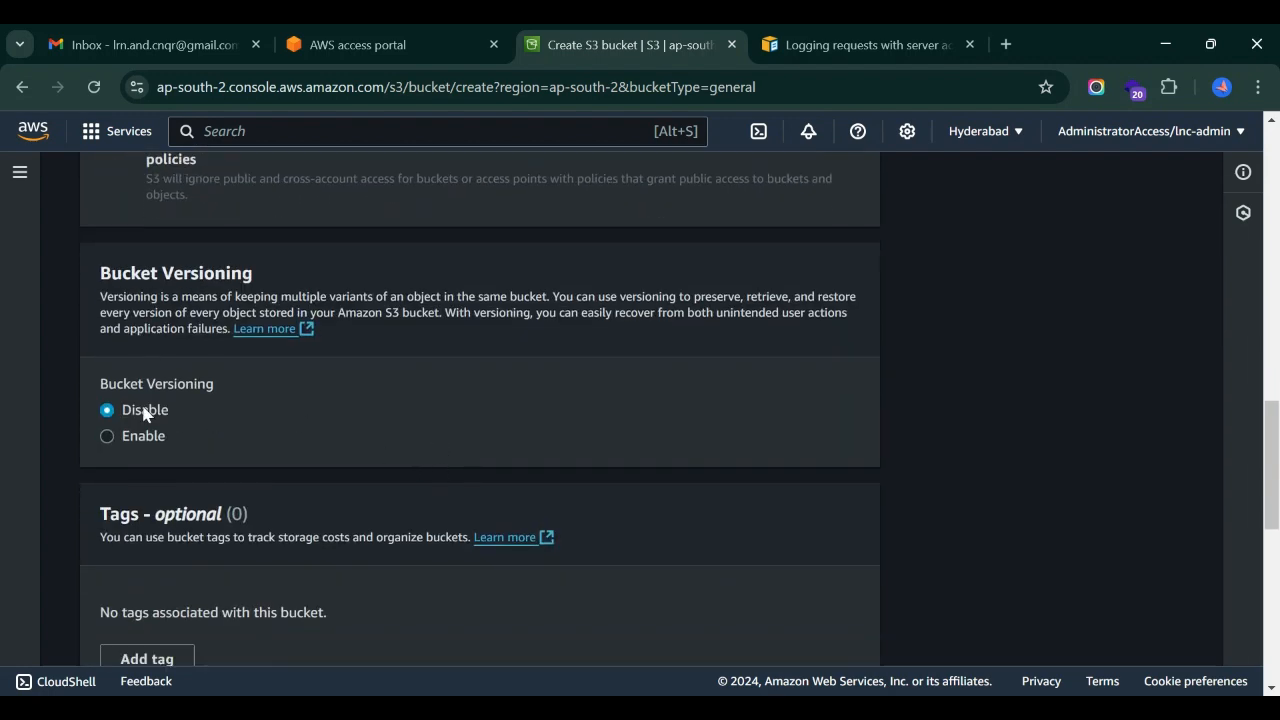
scroll(466, 430, down, 3)
scroll(467, 429, down, 3)
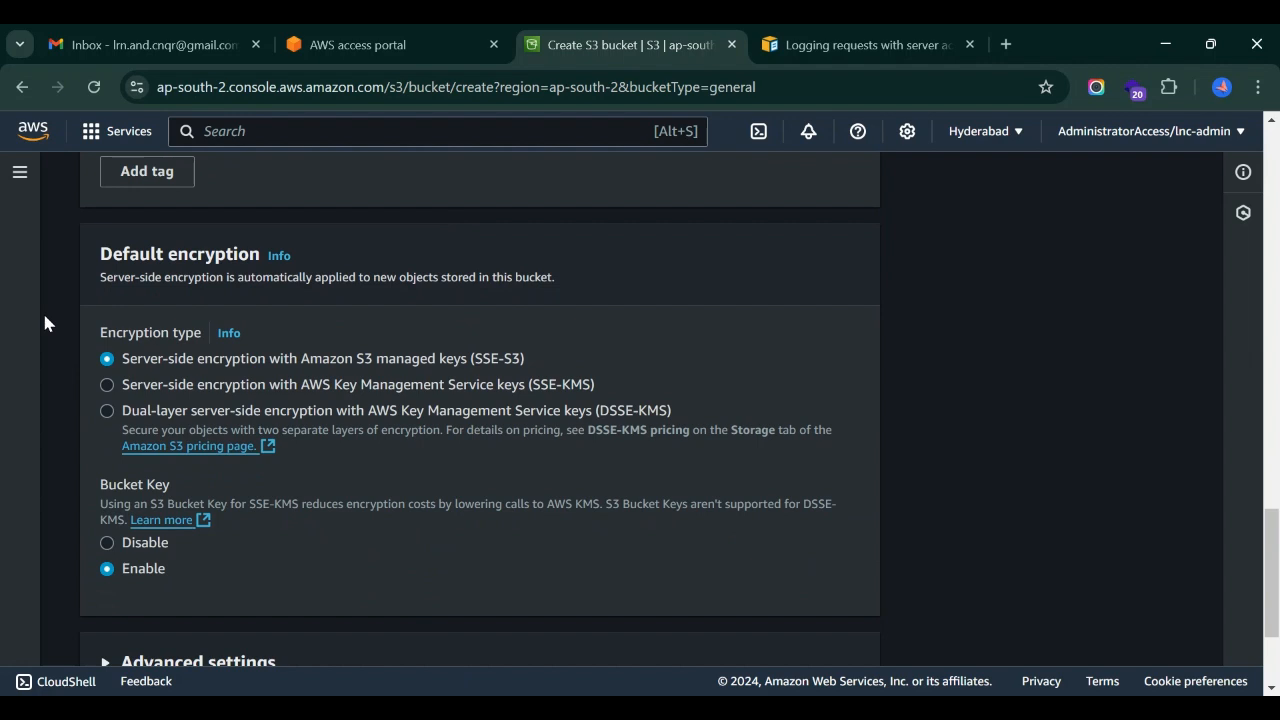
Set the default encryption to Amazon S3 managed keys (SSE-S3) and create the bucket
click(107, 386)
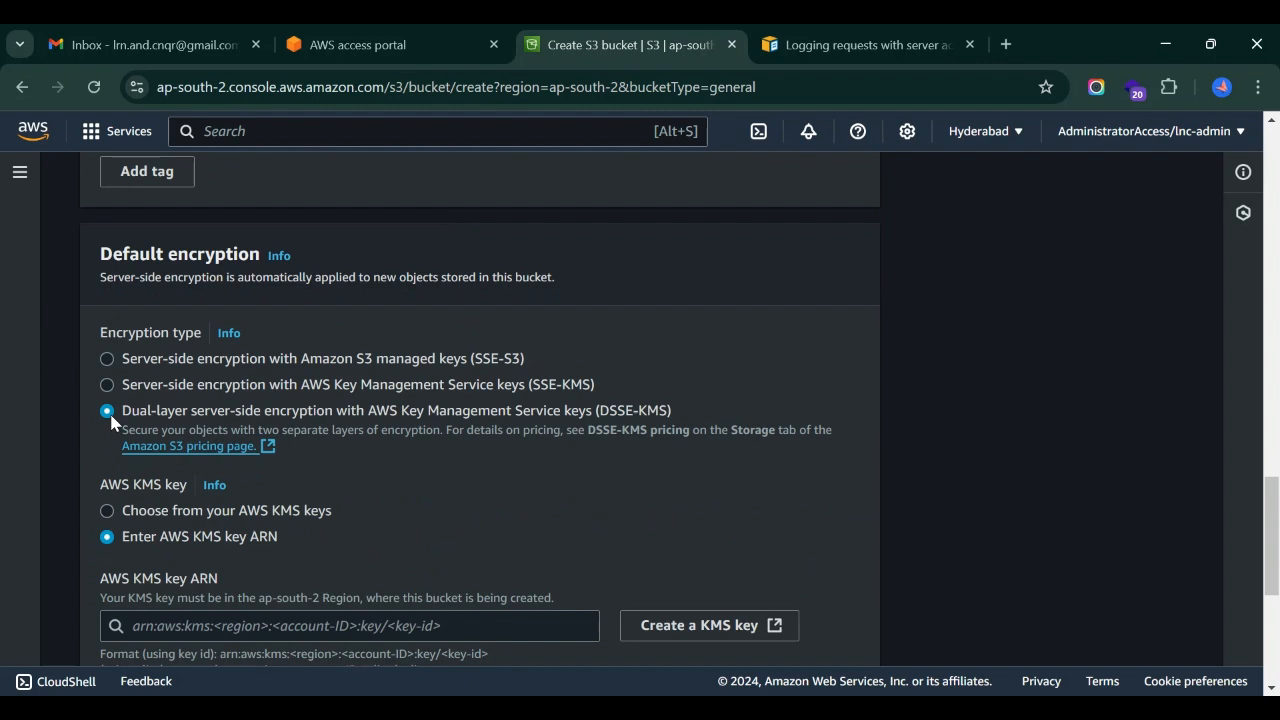
click(108, 359)
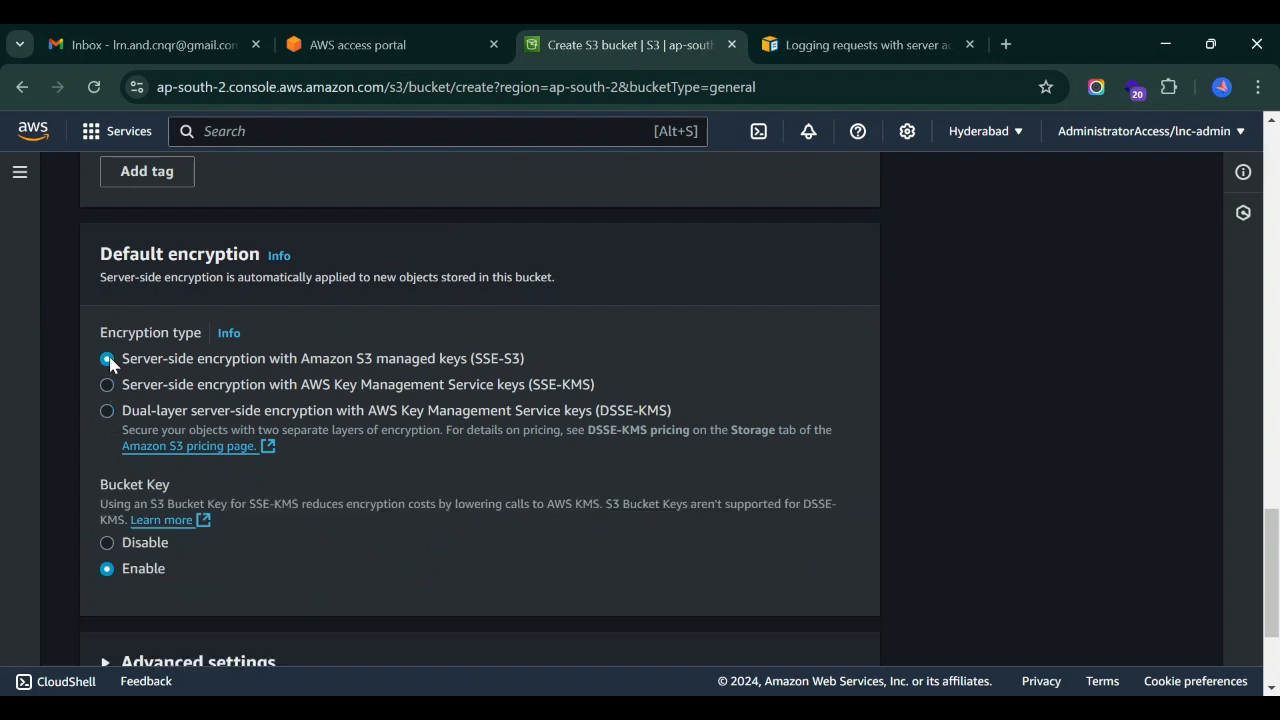
scroll(620, 423, down, 2)
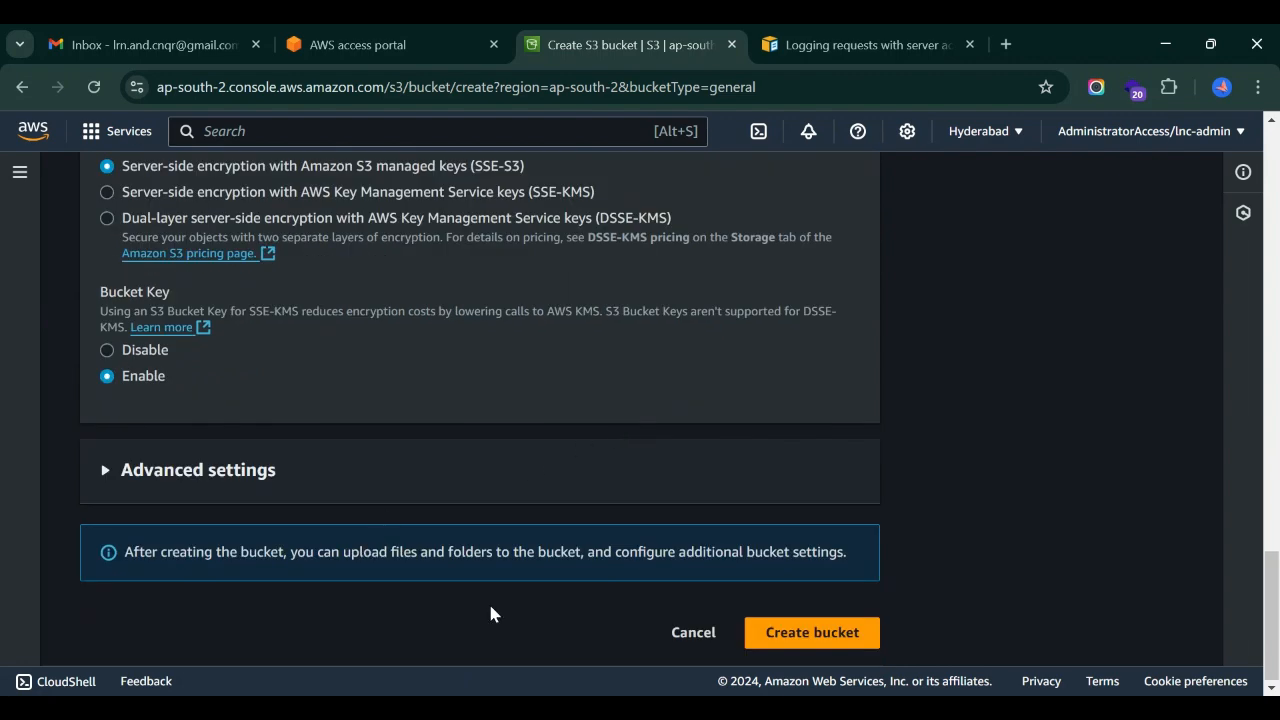
click(847, 640)
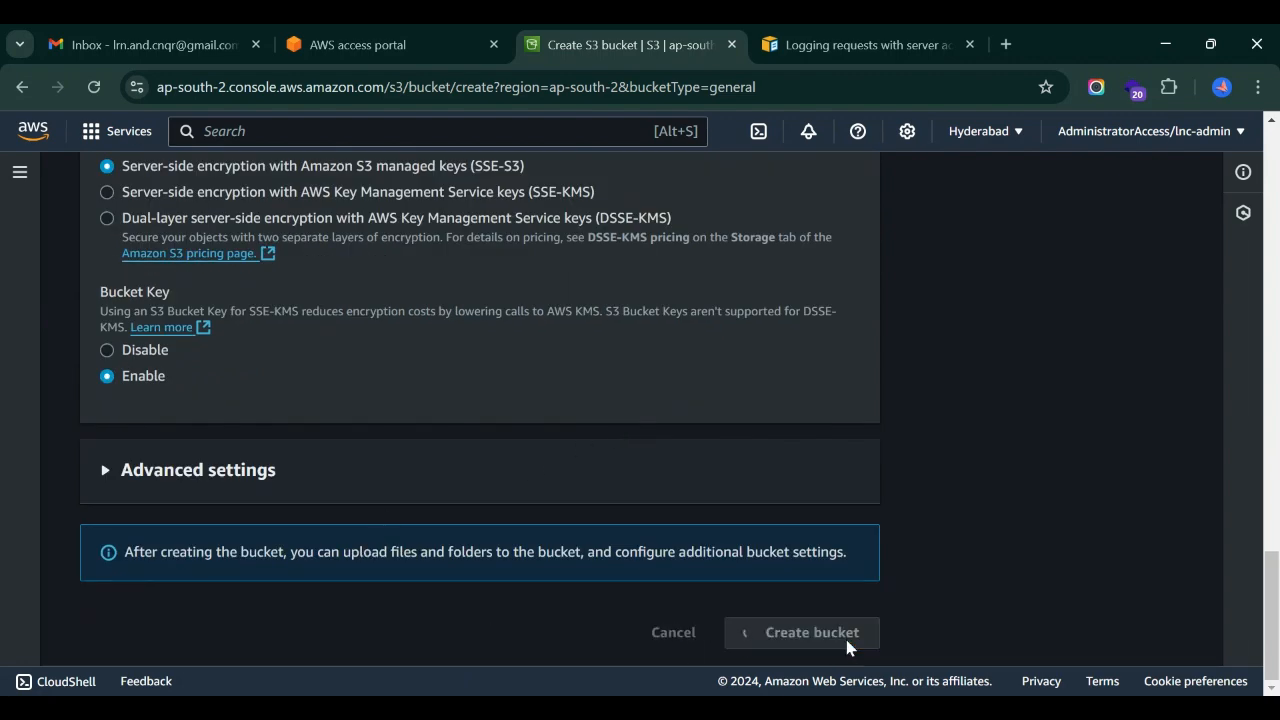
Open demo-nov-7-bucket from the general purpose bucket list
scroll(484, 536, down, 2)
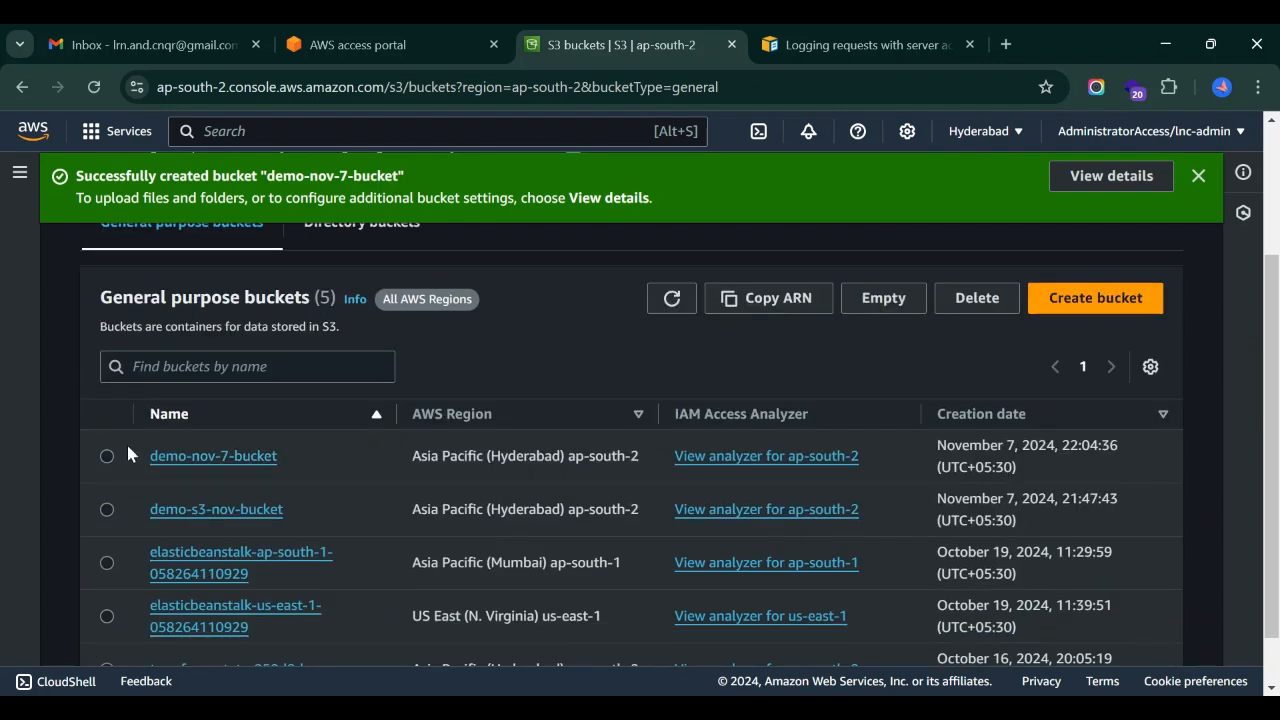
scroll(420, 437, up, 1)
scroll(420, 437, up, 1)
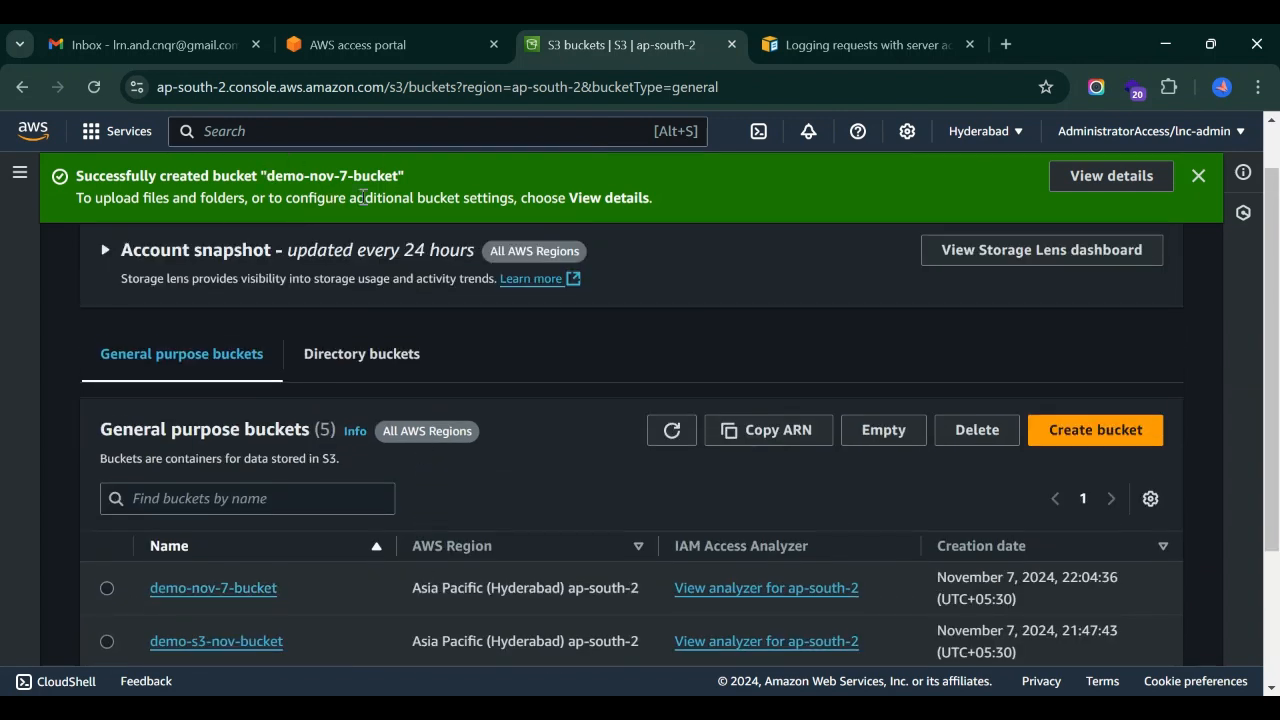
scroll(366, 449, down, 2)
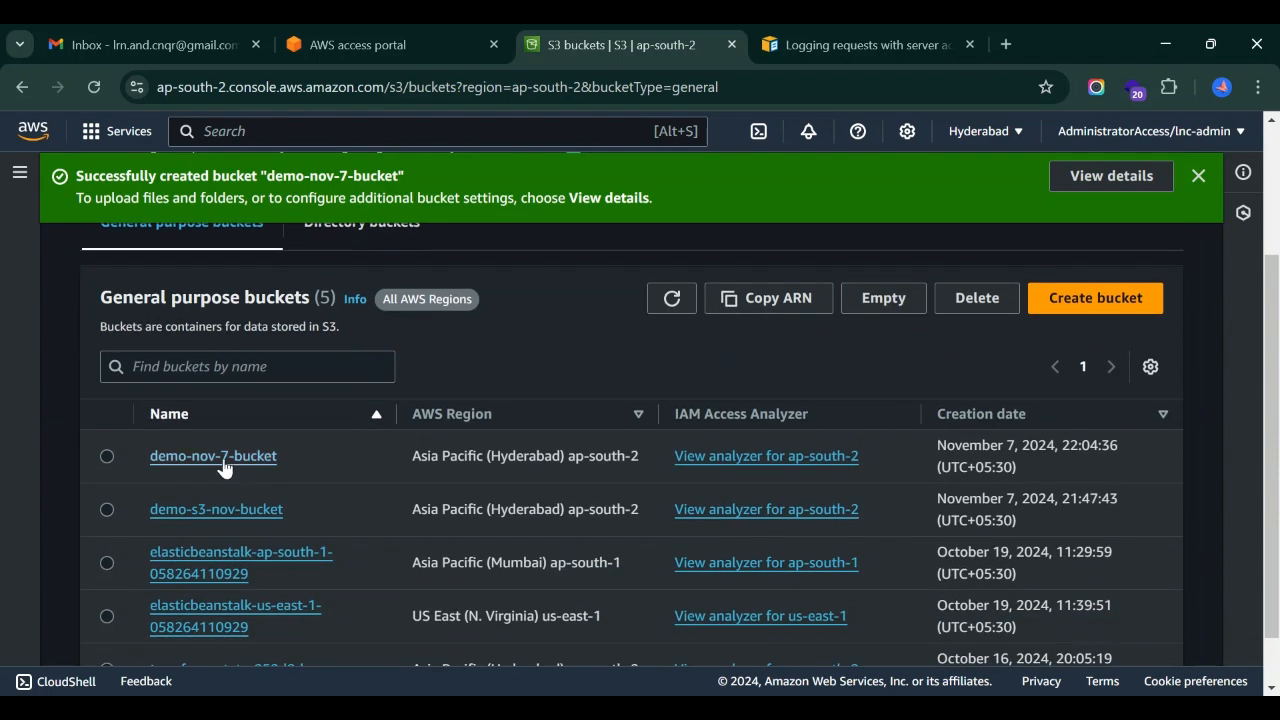
click(214, 456)
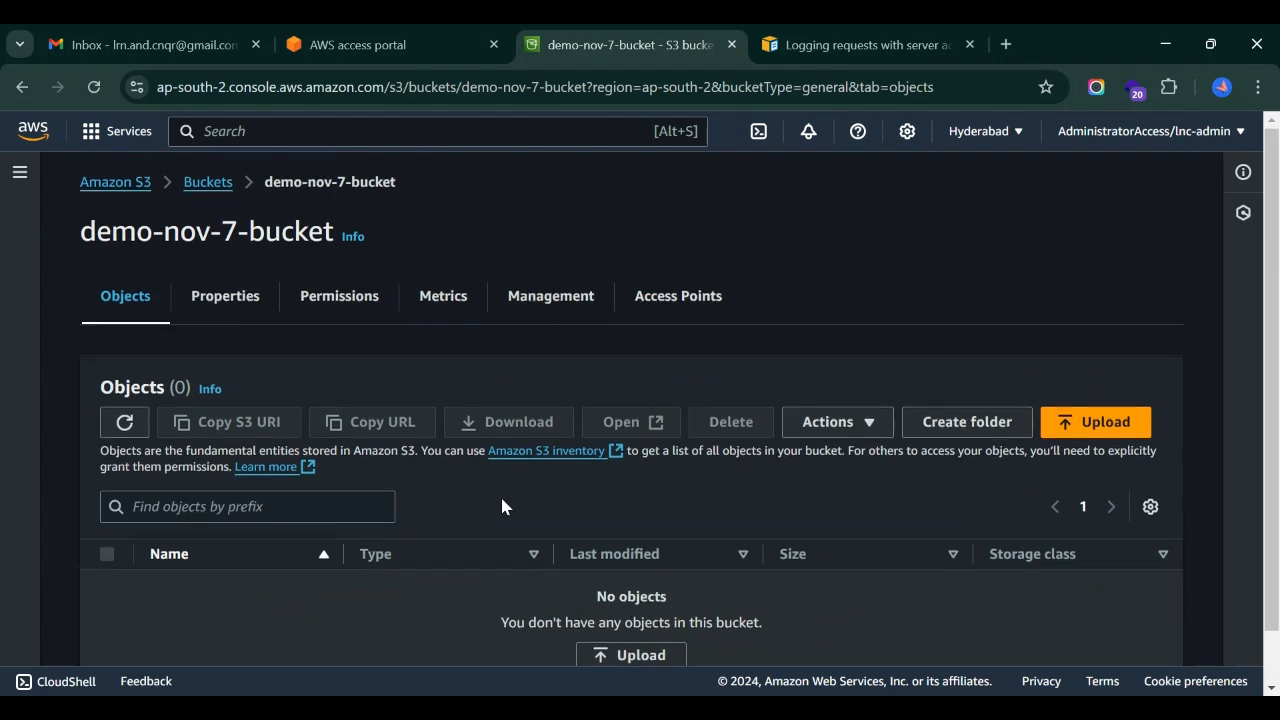
scroll(502, 506, down, 1)
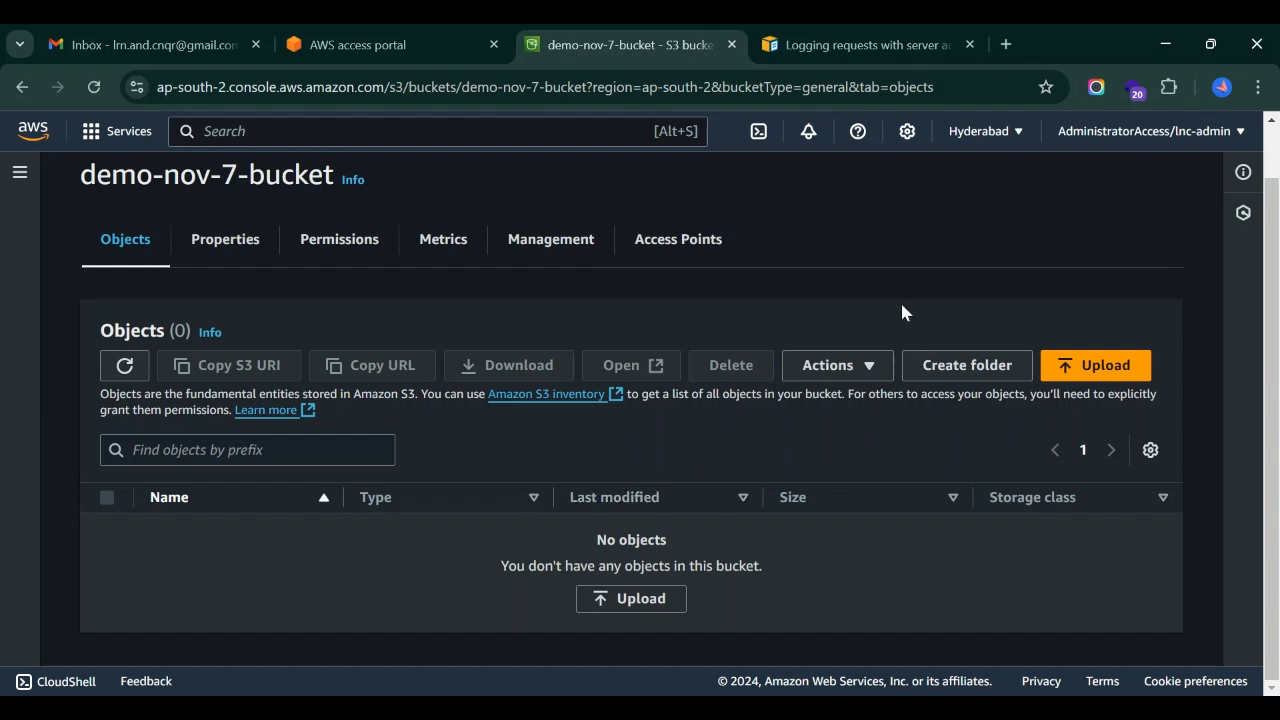
click(926, 368)
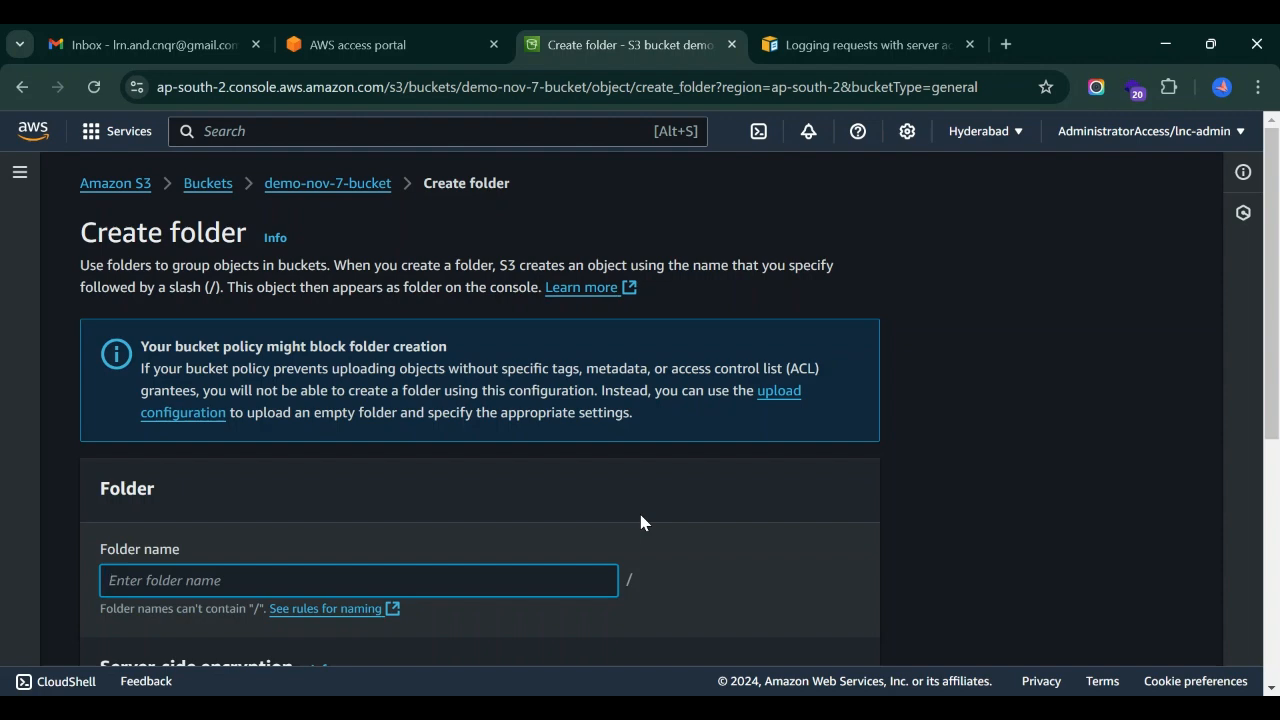
scroll(641, 522, down, 5)
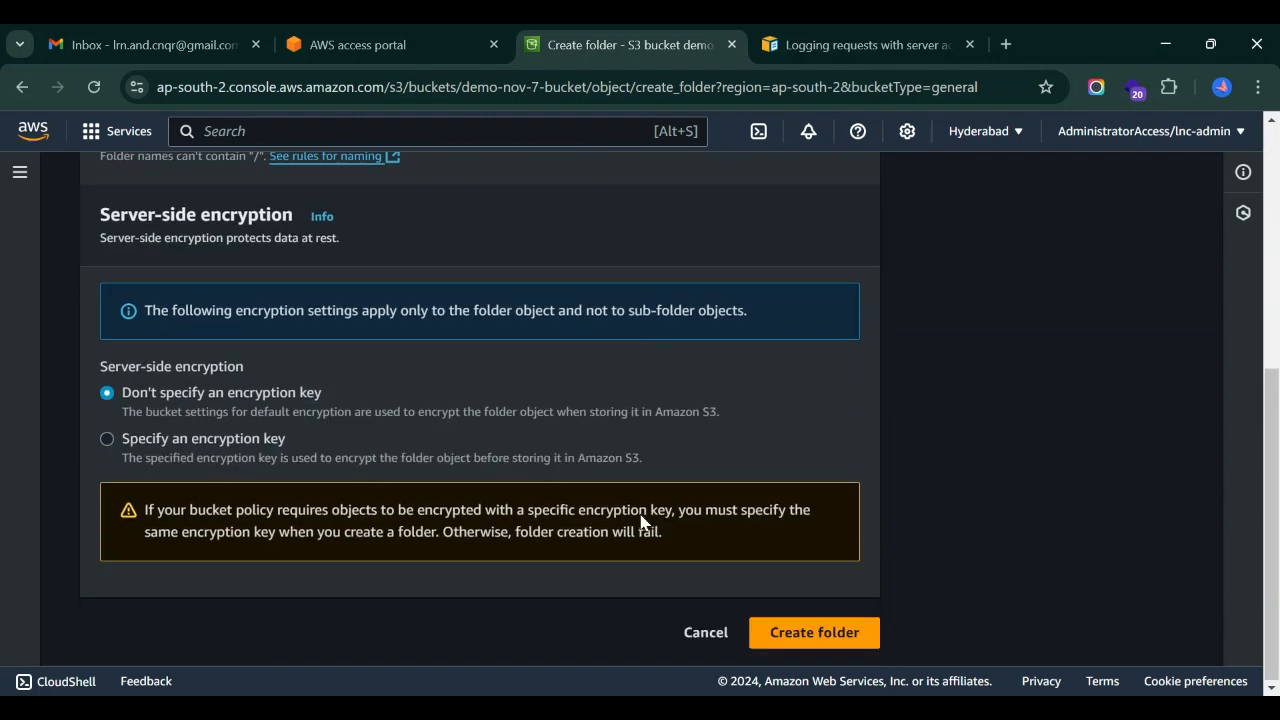
click(812, 622)
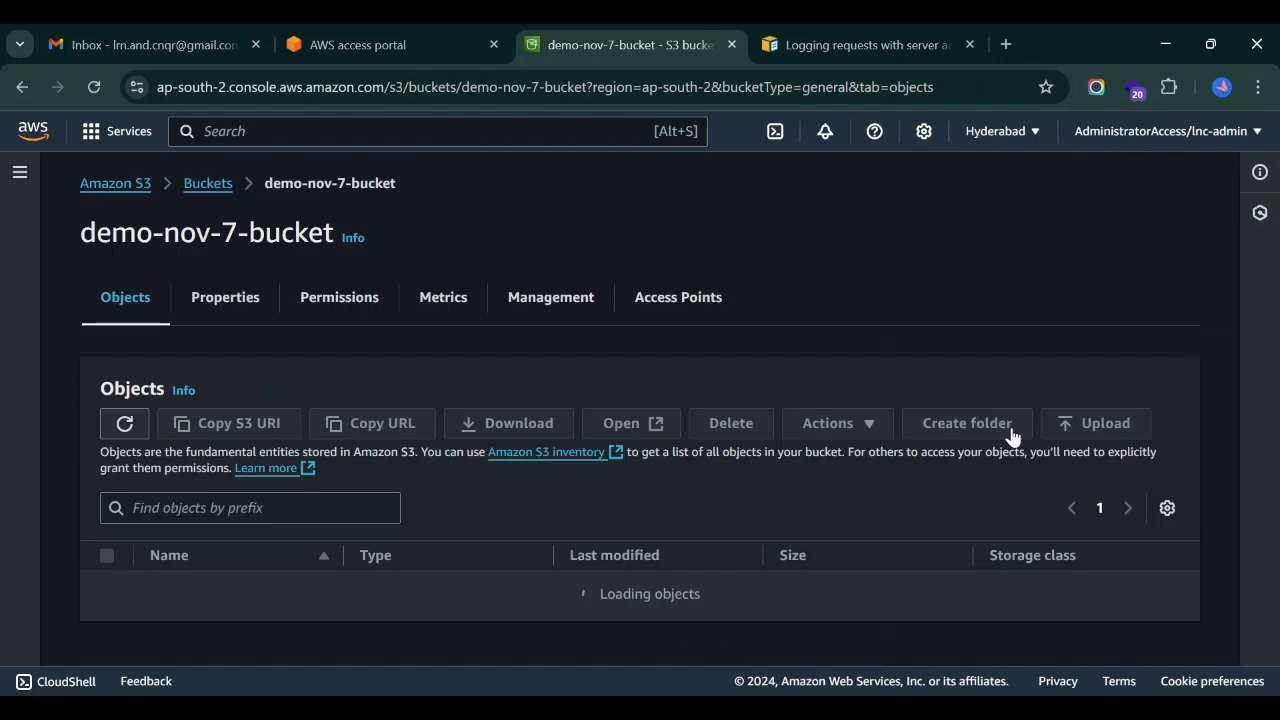
Upload the file coffee.jpg to demo-nov-7-bucket and return to the bucket's object list
scroll(660, 520, down, 1)
click(611, 600)
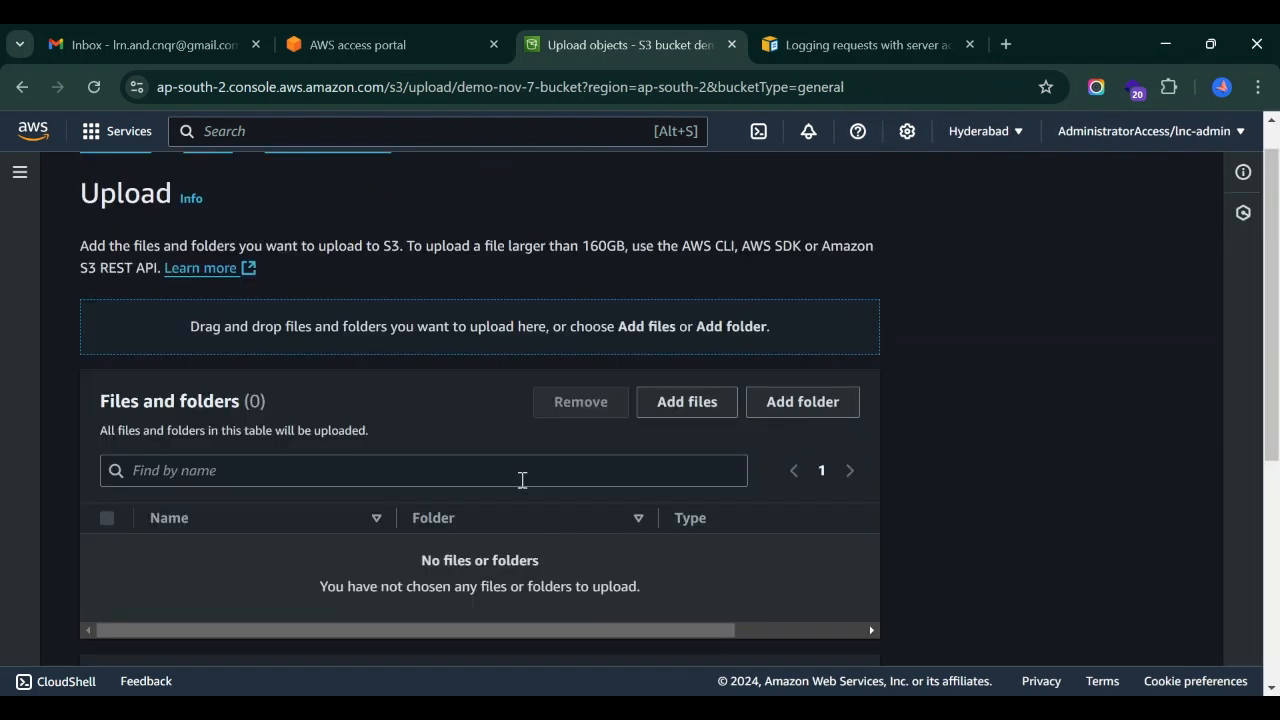
click(686, 405)
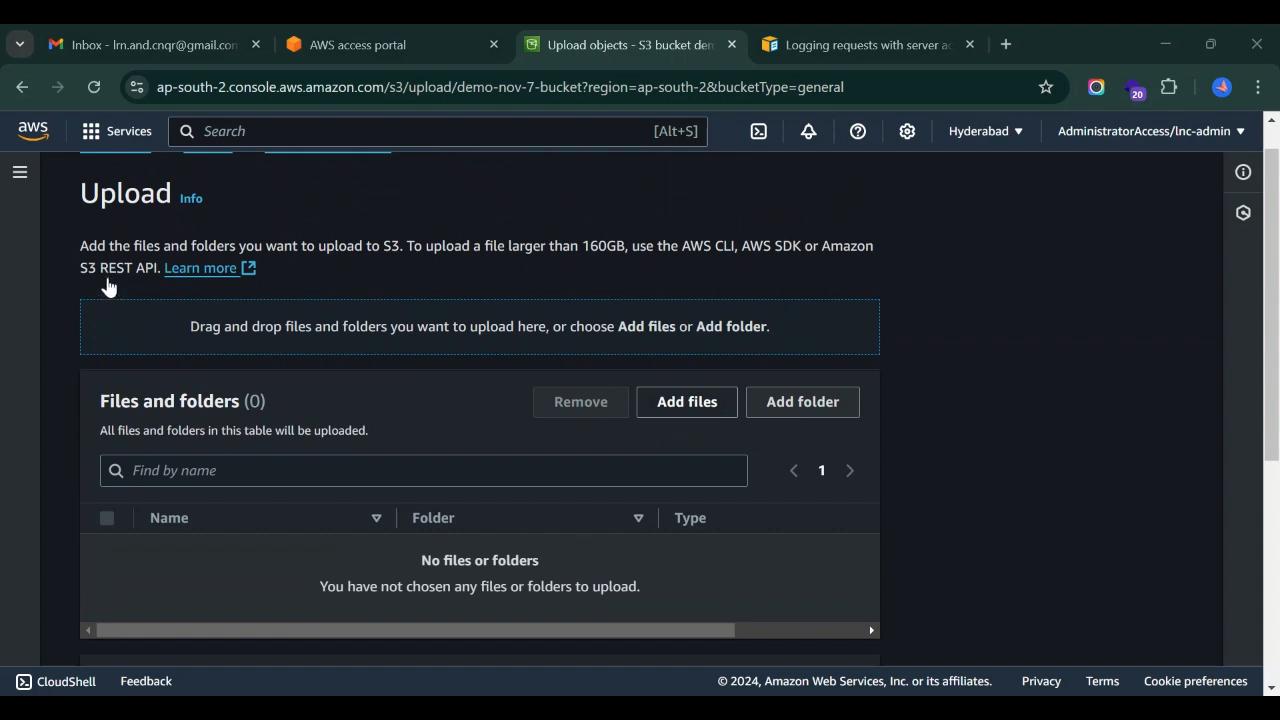
click(477, 468)
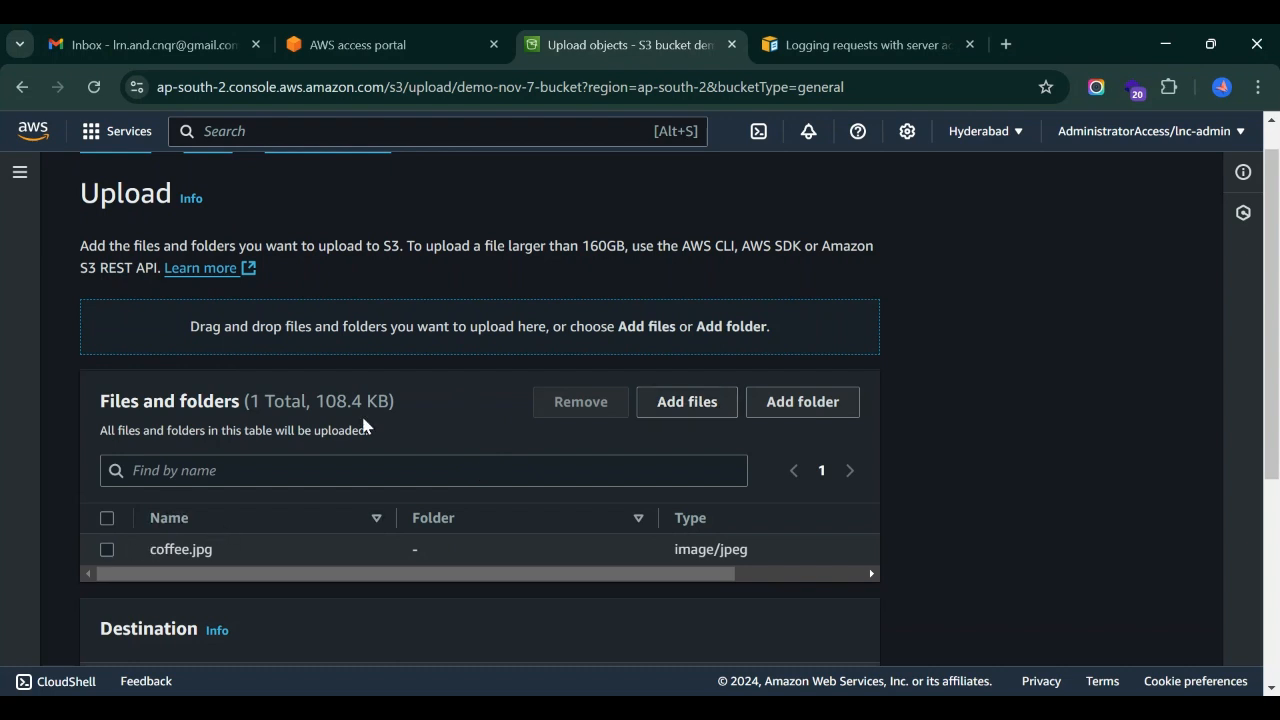
scroll(363, 425, down, 2)
scroll(363, 425, down, 1)
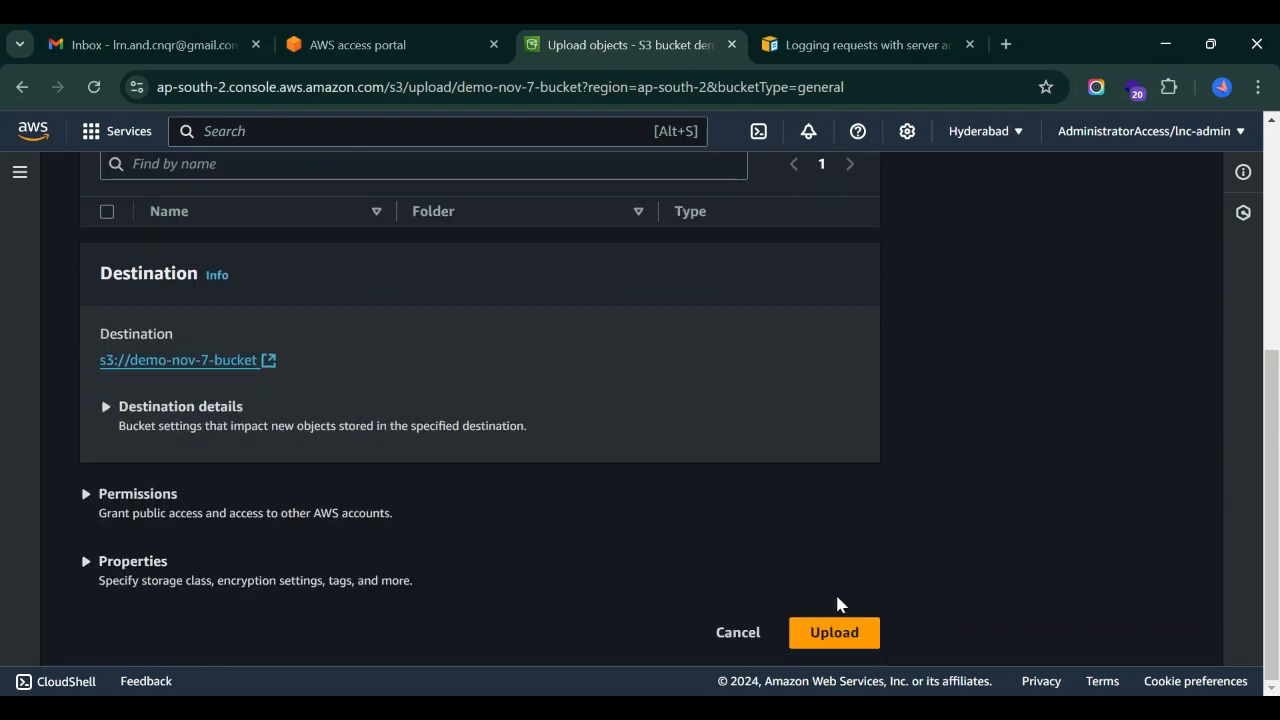
click(820, 640)
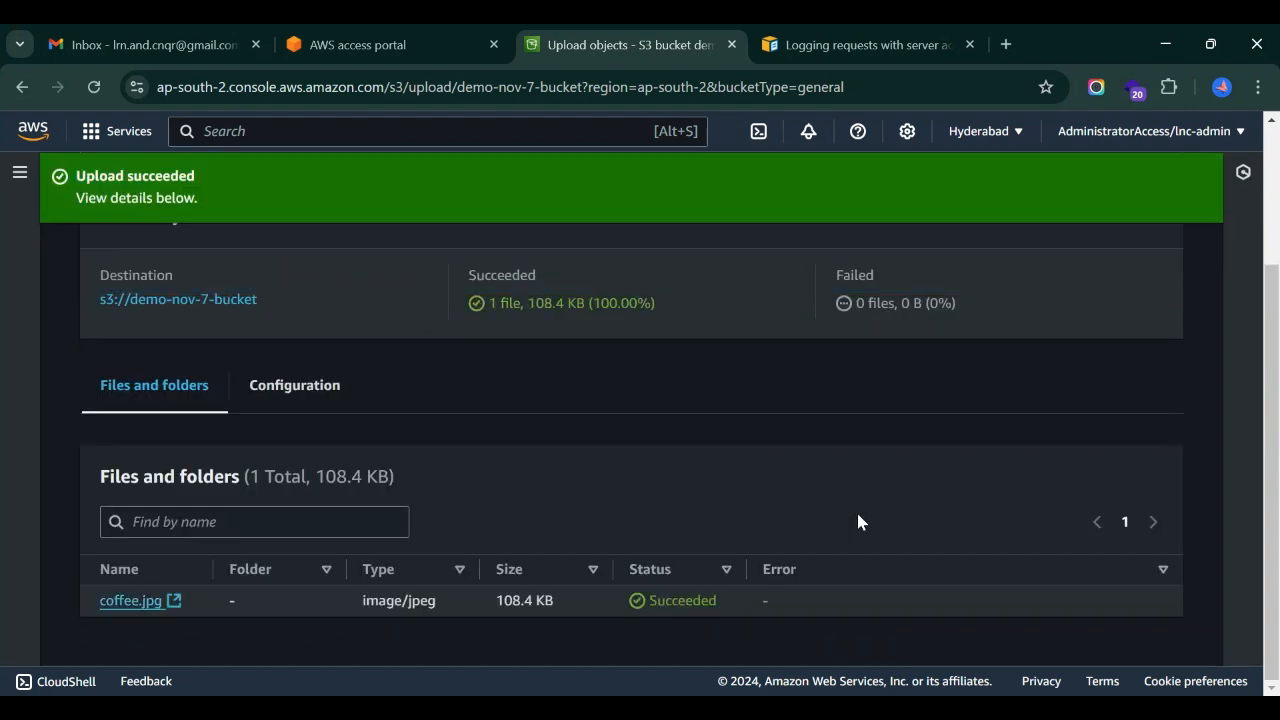
scroll(1177, 322, up, 2)
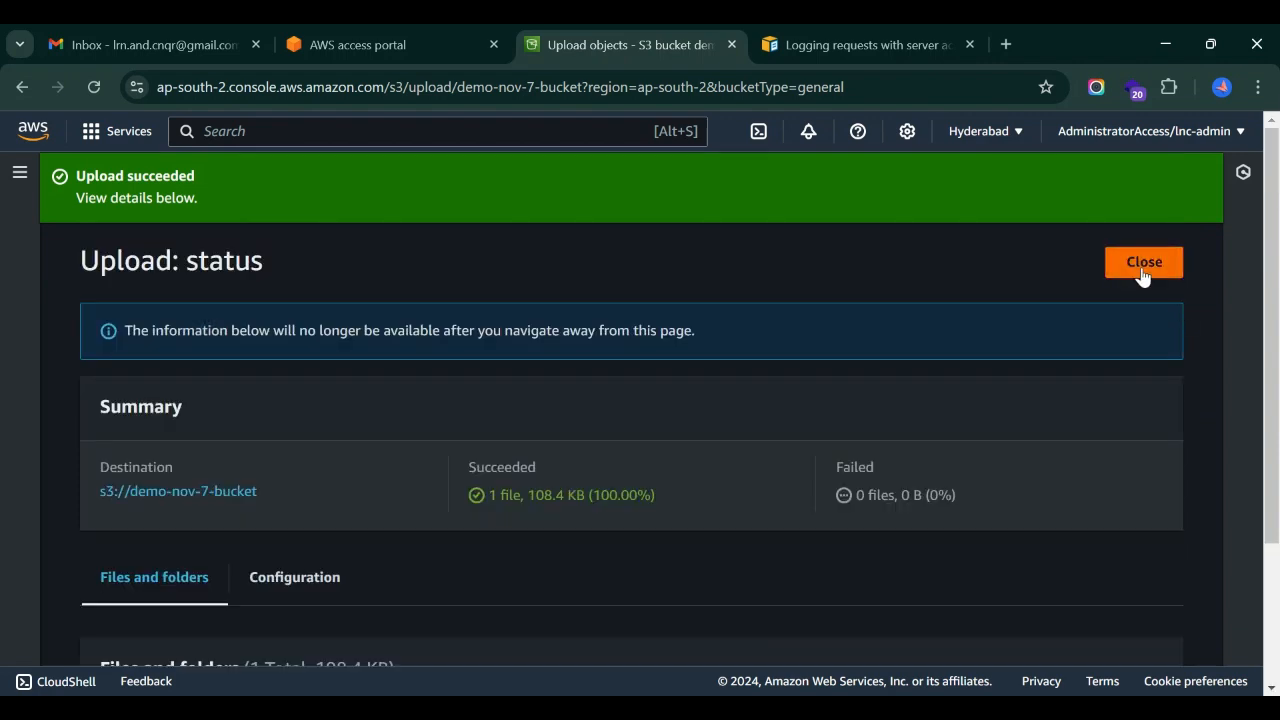
click(1143, 266)
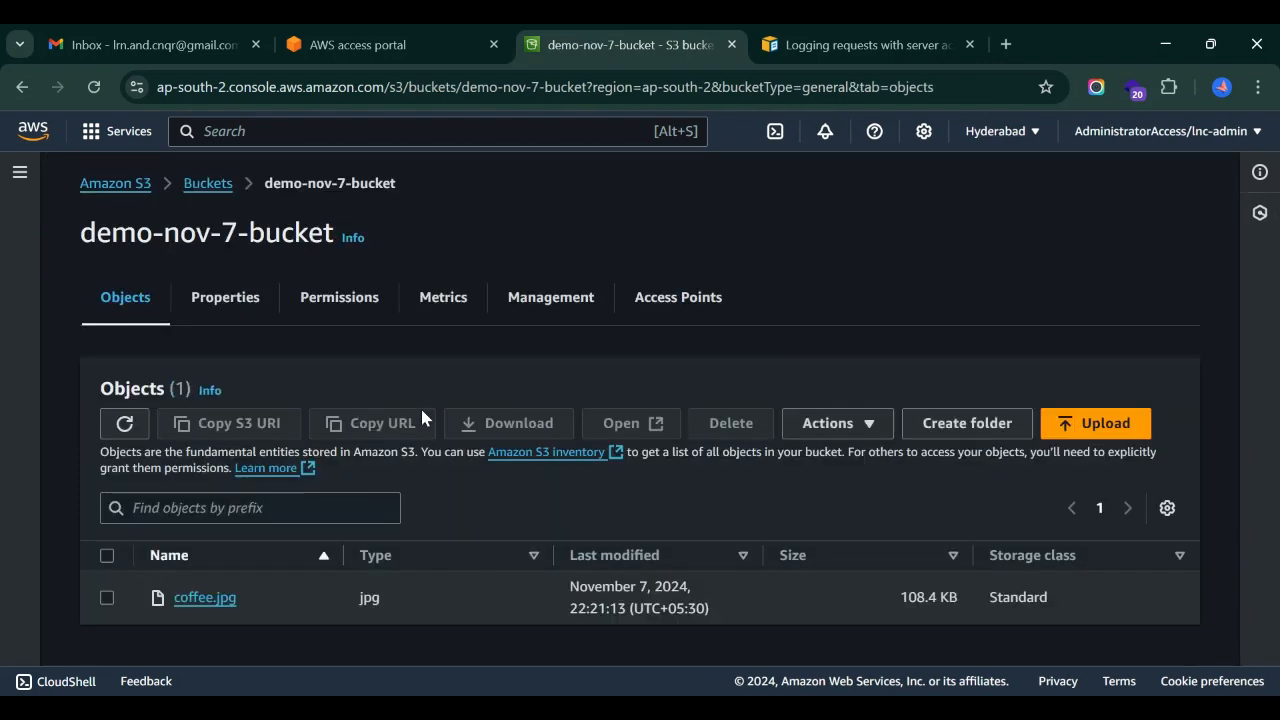
Open the coffee.jpg object and view its overview properties, including the object URL
click(203, 599)
scroll(511, 458, down, 2)
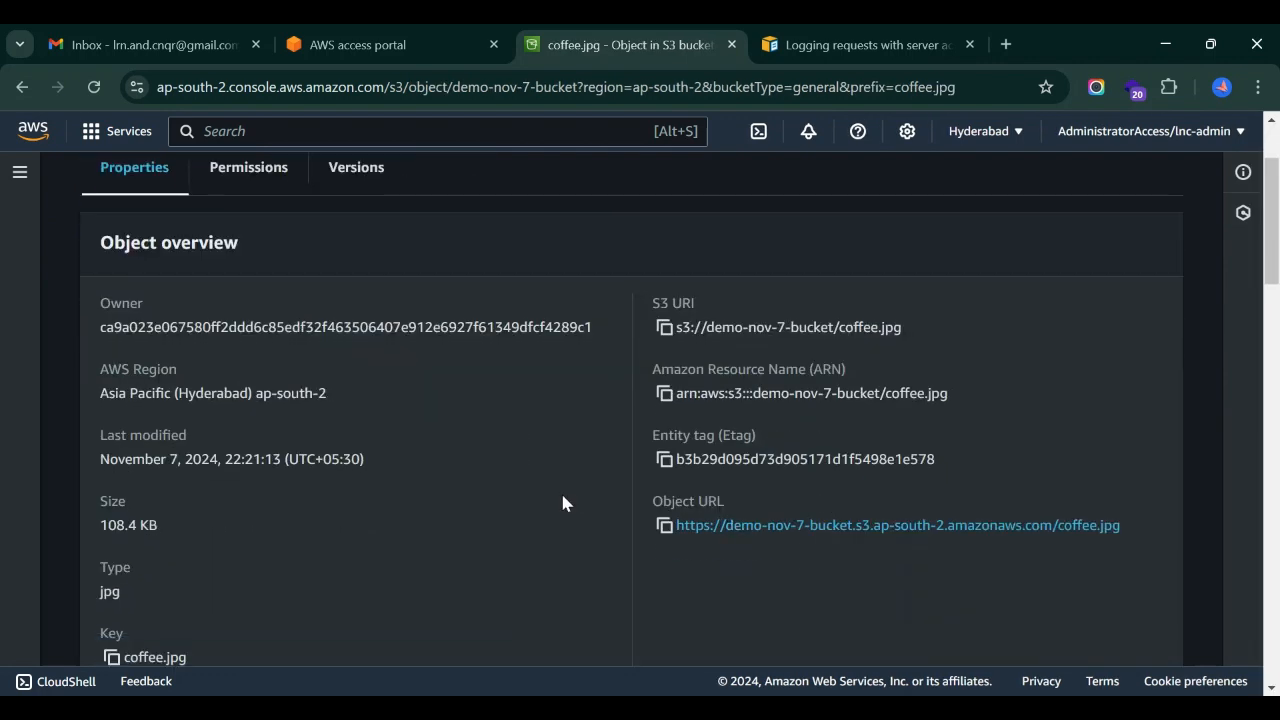
Examine the coffee.jpg object's type, key, bucket versioning status and management configurations in its properties
drag(142, 524, 73, 545)
scroll(177, 585, down, 1)
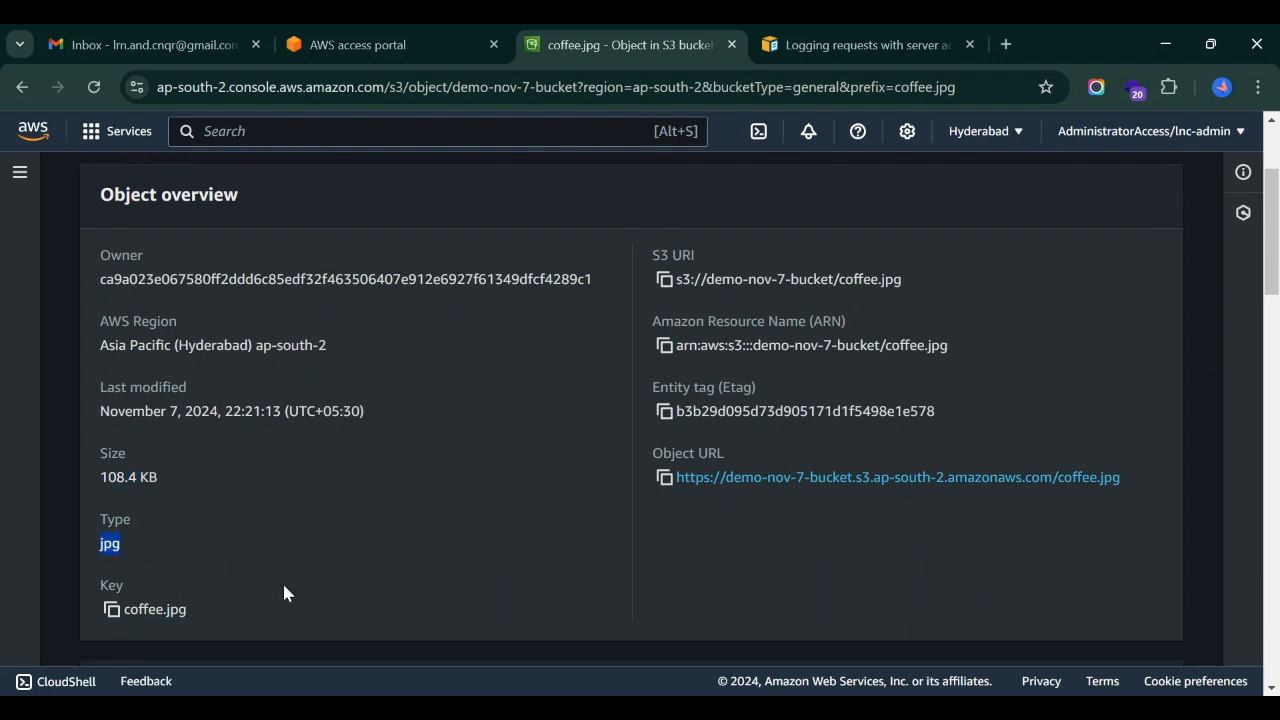
drag(188, 612, 122, 610)
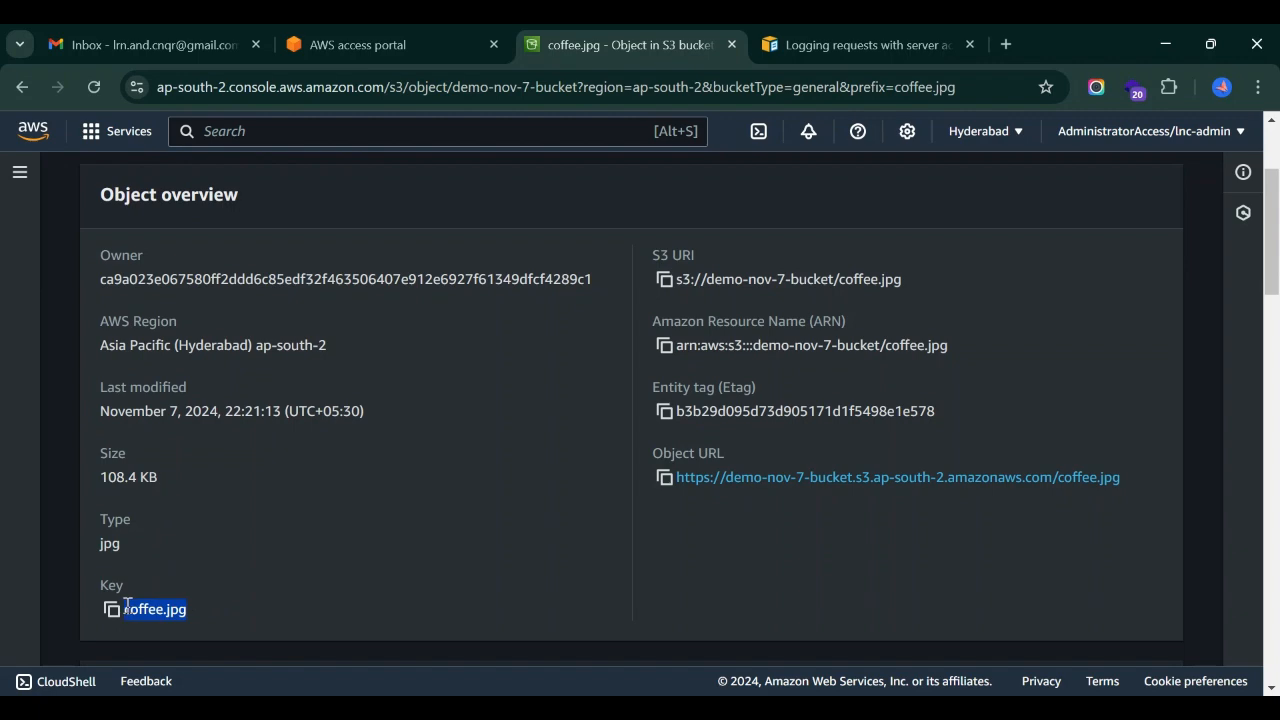
scroll(353, 531, down, 8)
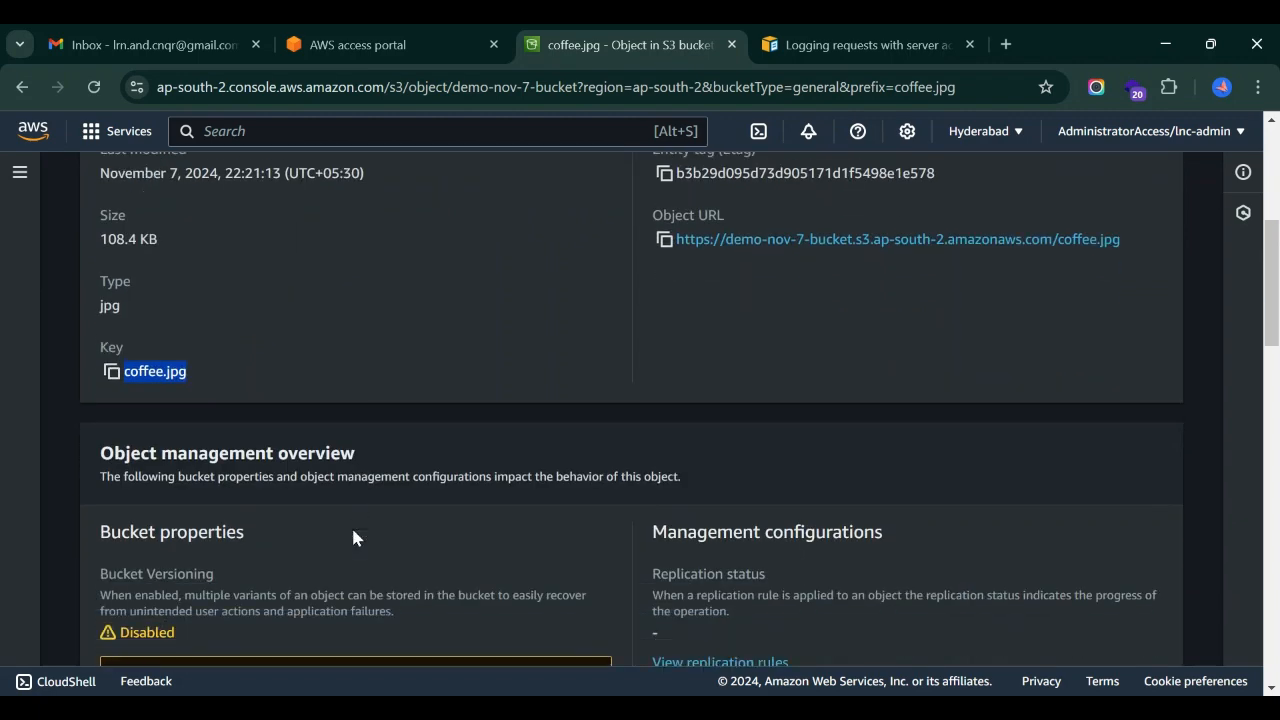
scroll(352, 538, up, 3)
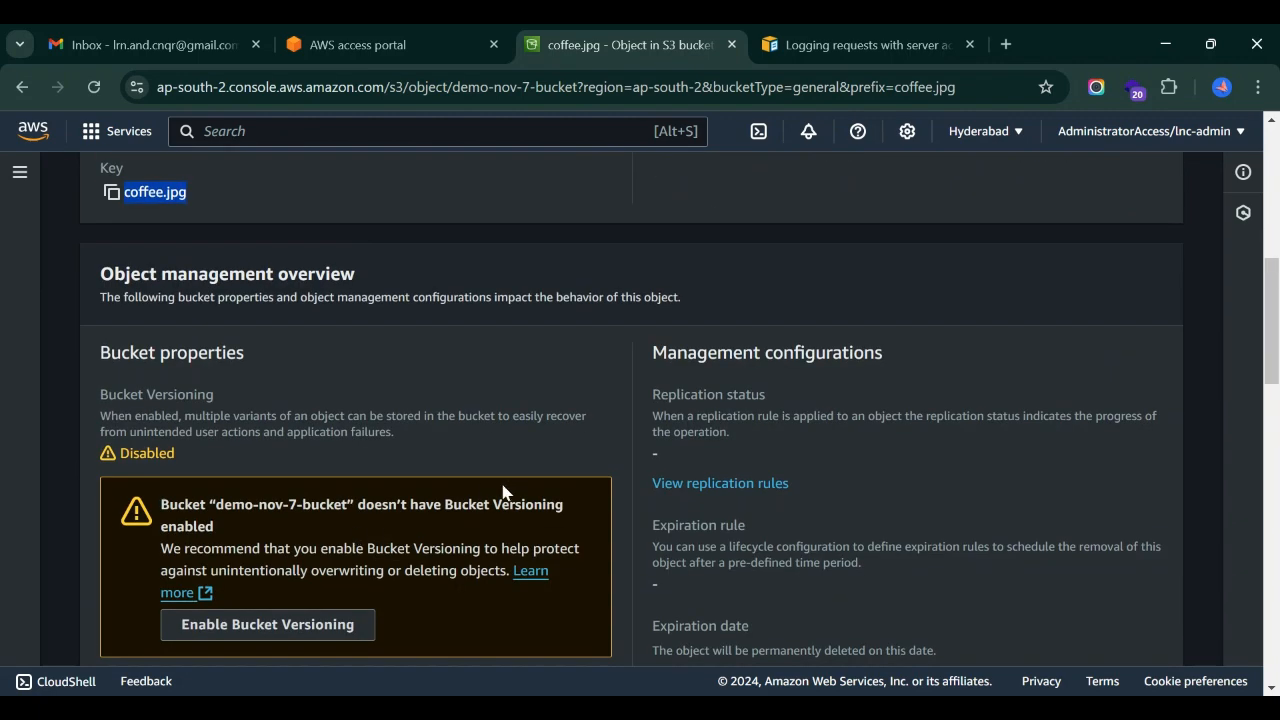
scroll(588, 503, down, 6)
Open the coffee.jpg image from its S3 object page and return to the object's properties
scroll(588, 497, up, 11)
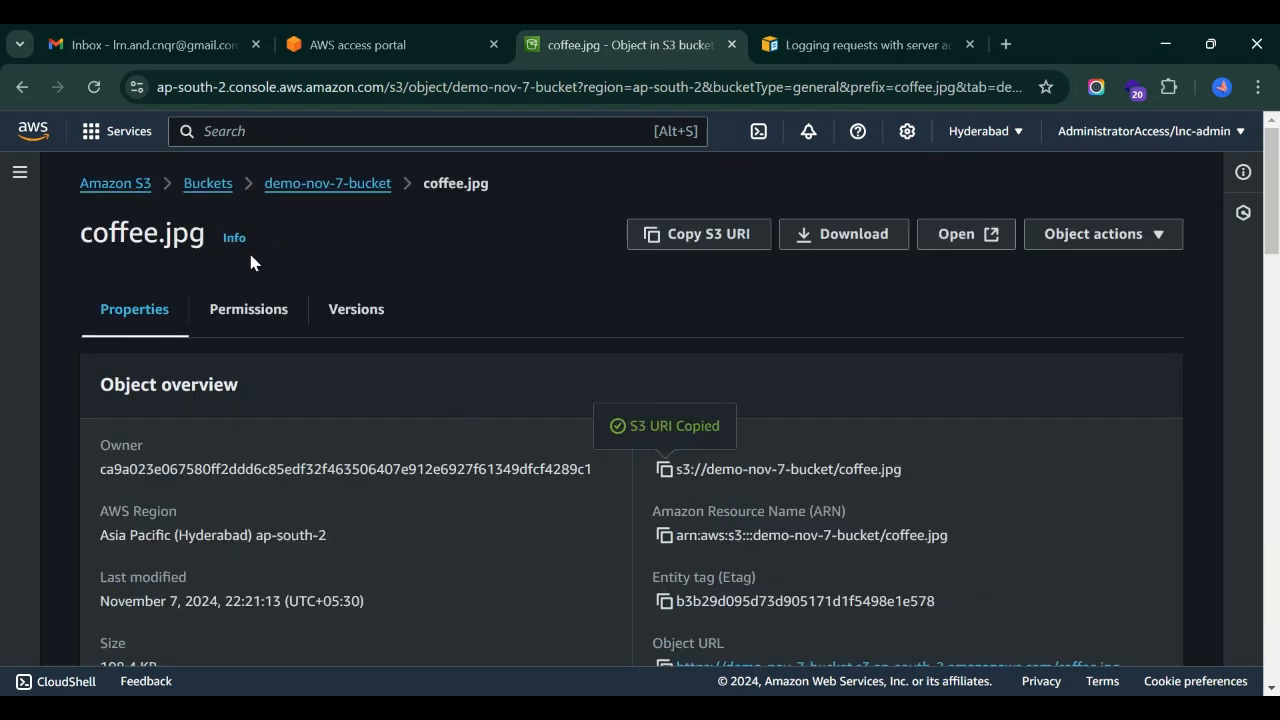
click(958, 234)
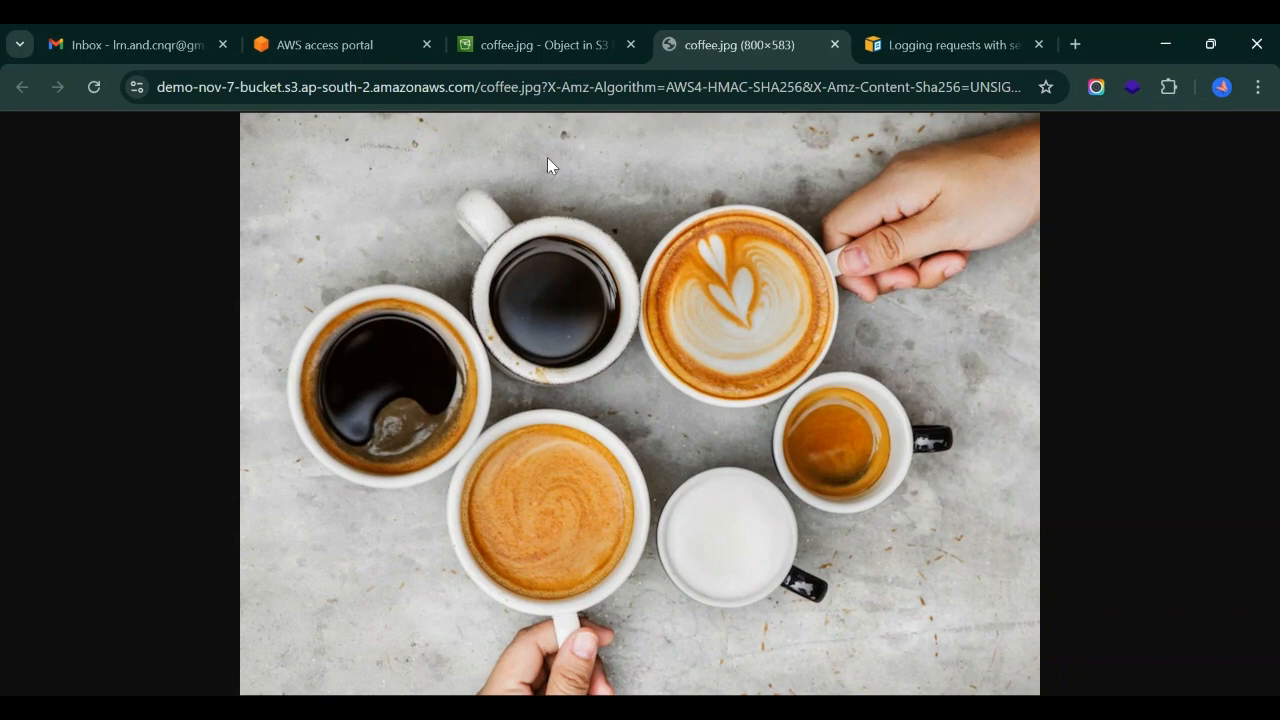
click(543, 31)
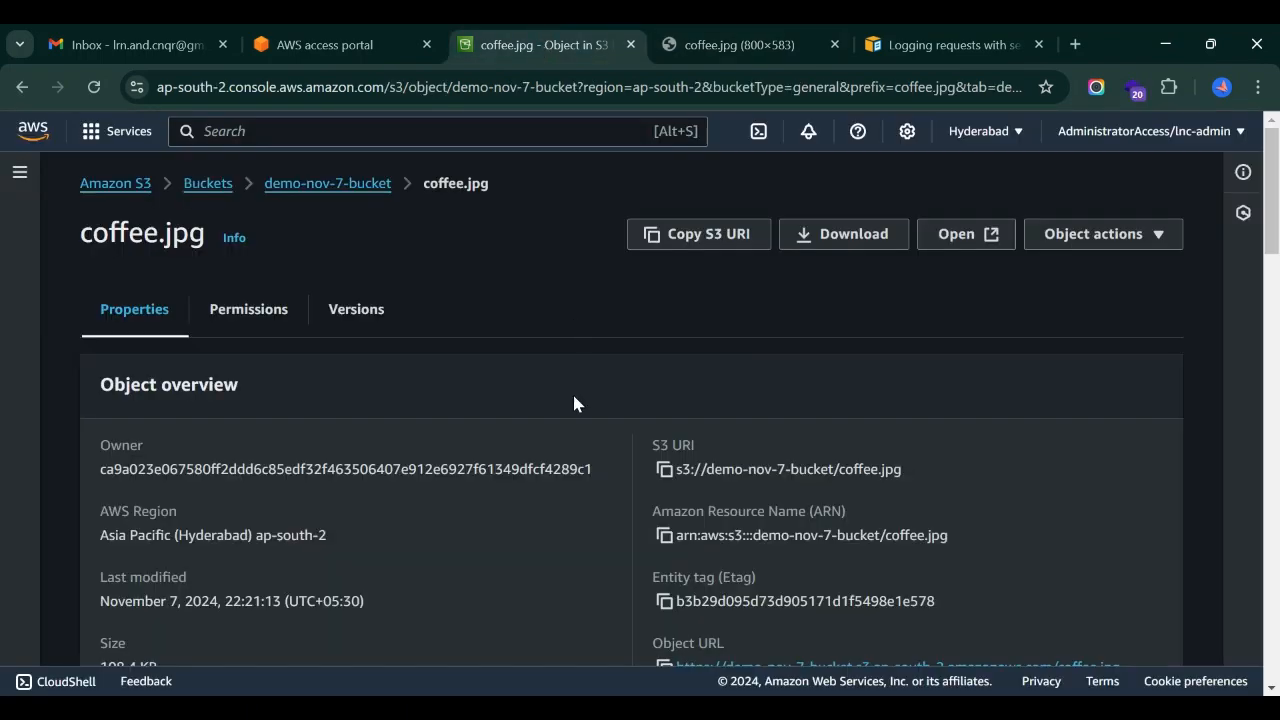
Try to access coffee.jpg through its public object URL, read the response code and go back to the object page
scroll(556, 474, down, 2)
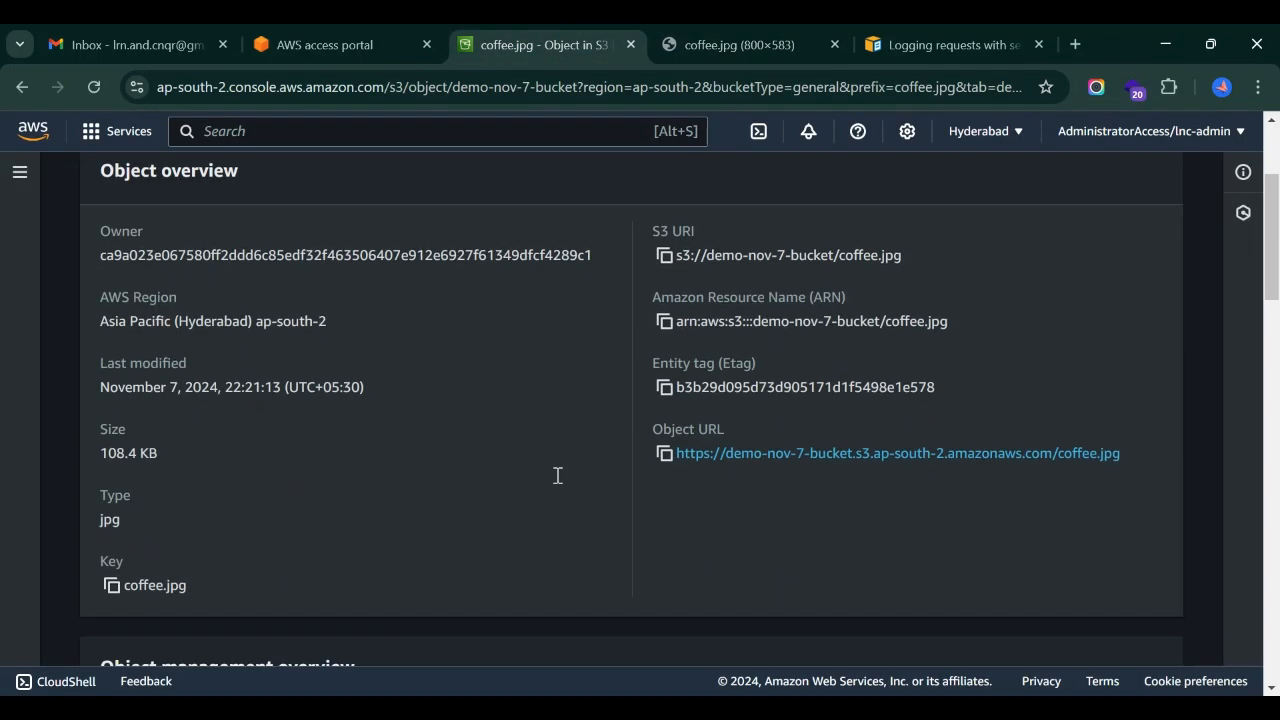
click(742, 455)
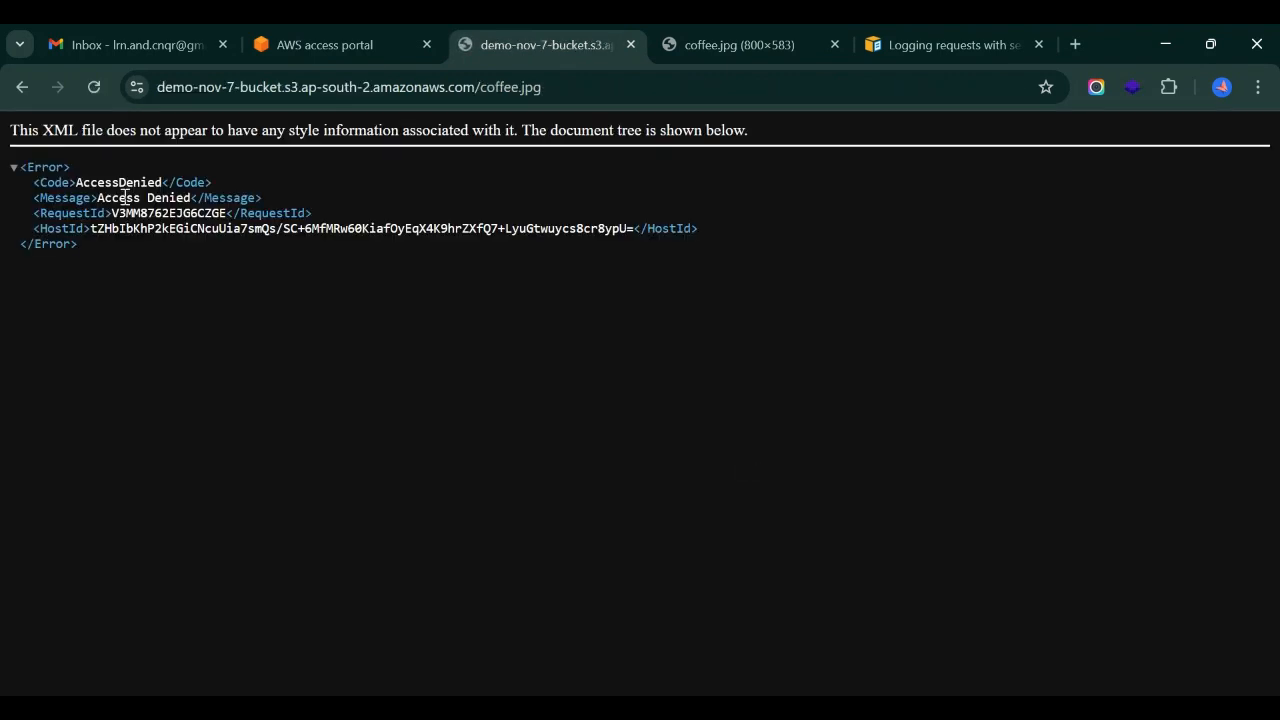
drag(73, 182, 172, 182)
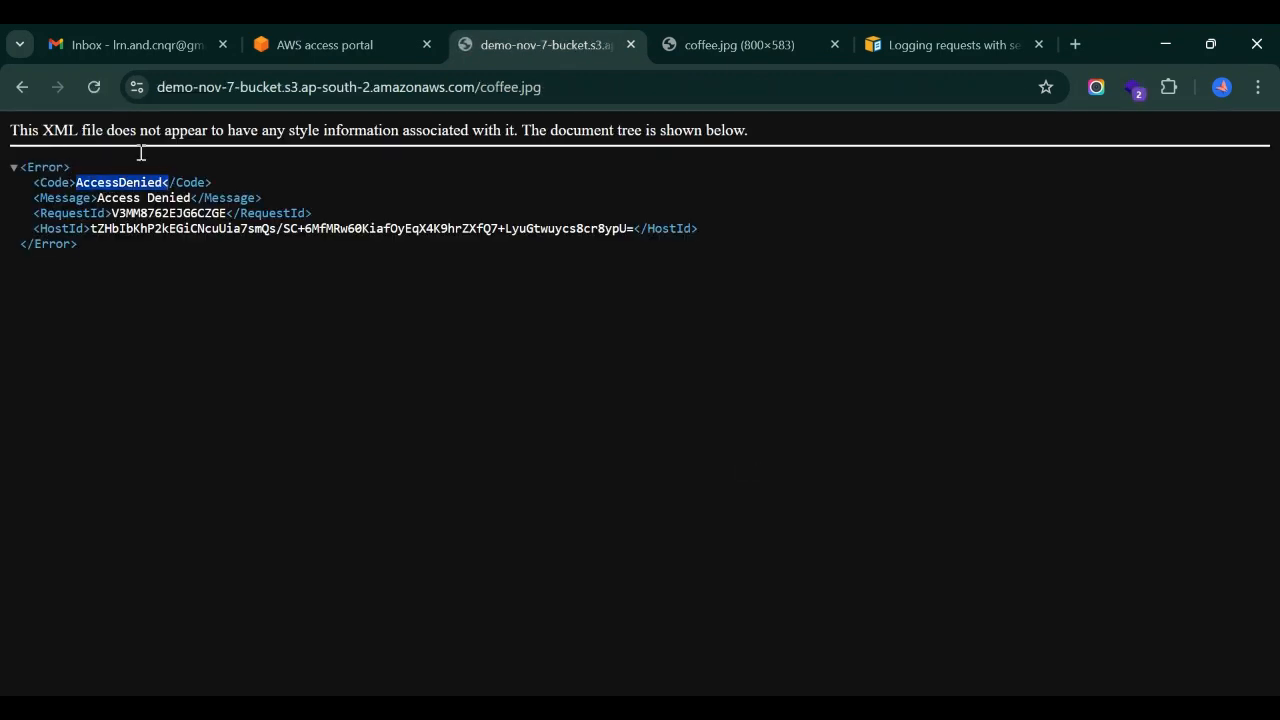
click(17, 87)
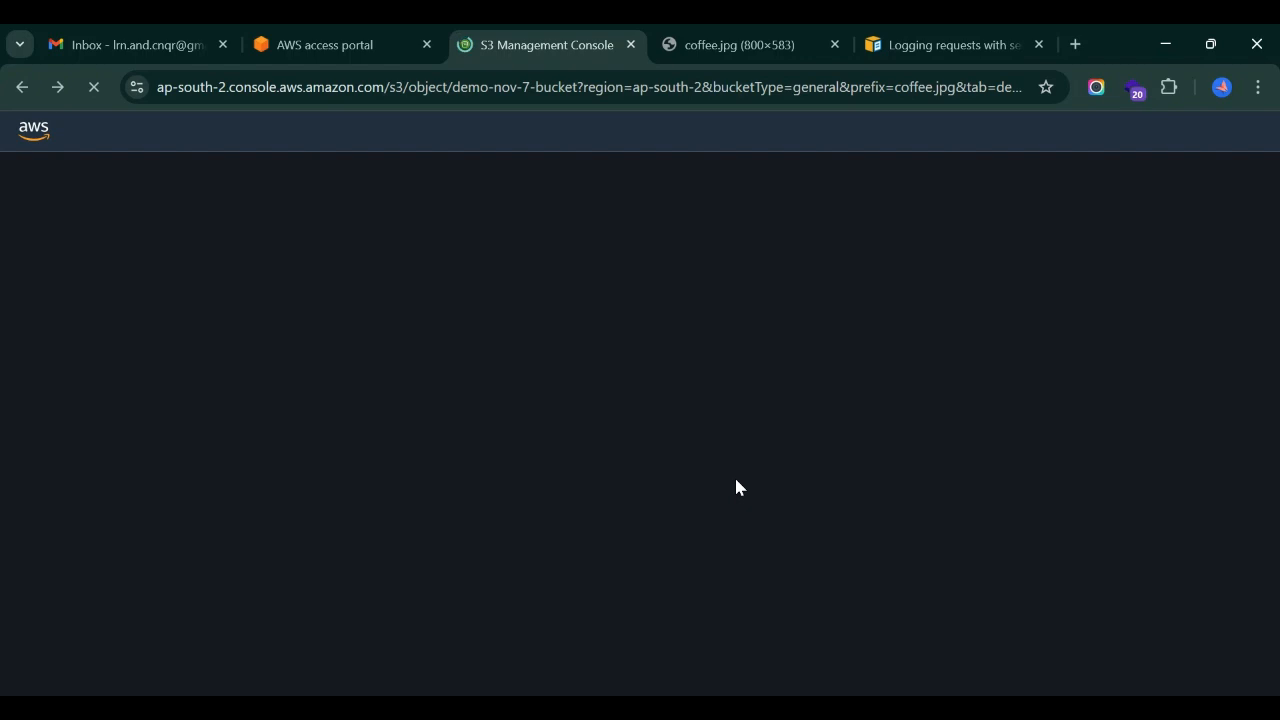
Examine the opened coffee.jpg image's signed URL, from the algorithm and credential parameters through the date, expiry and security token
click(688, 36)
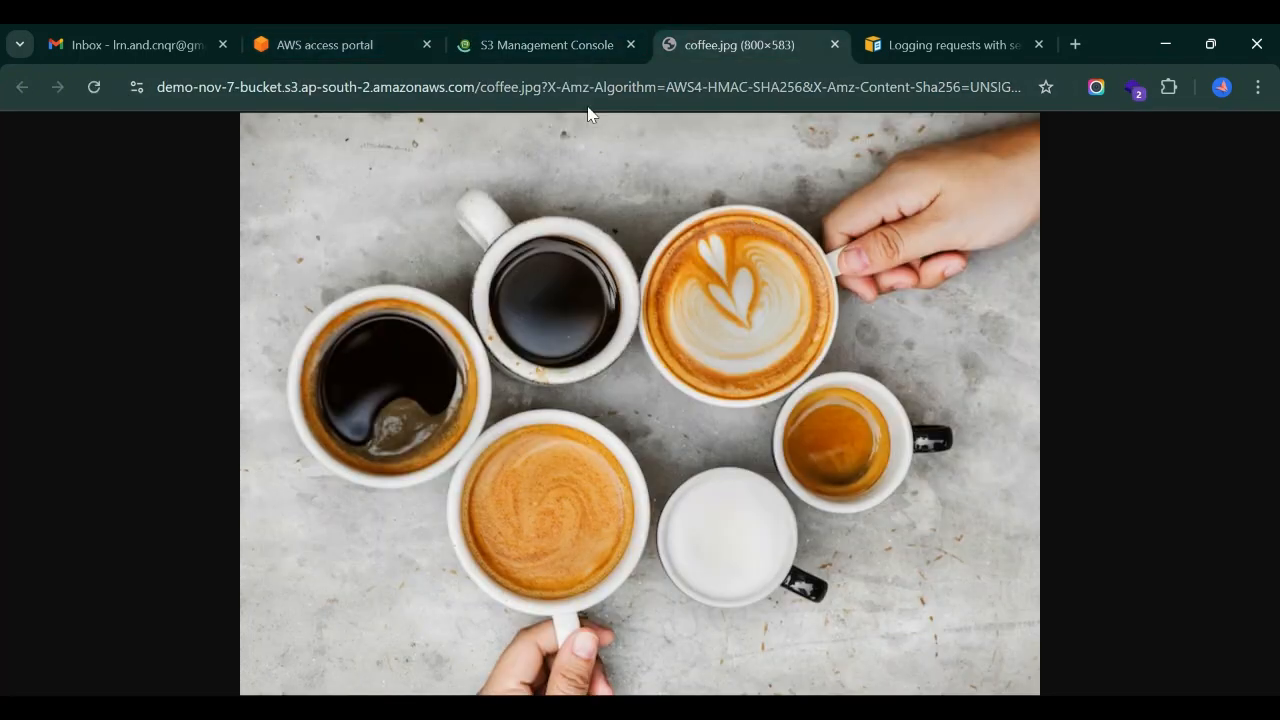
click(661, 97)
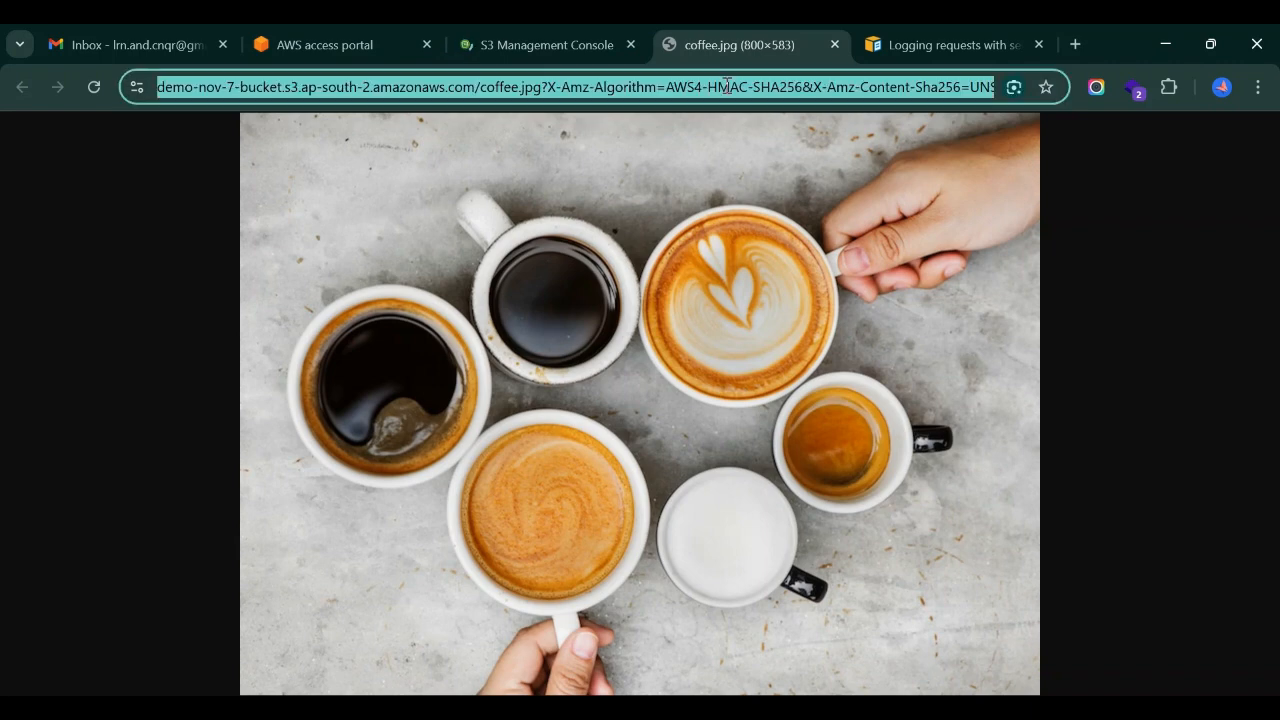
click(640, 97)
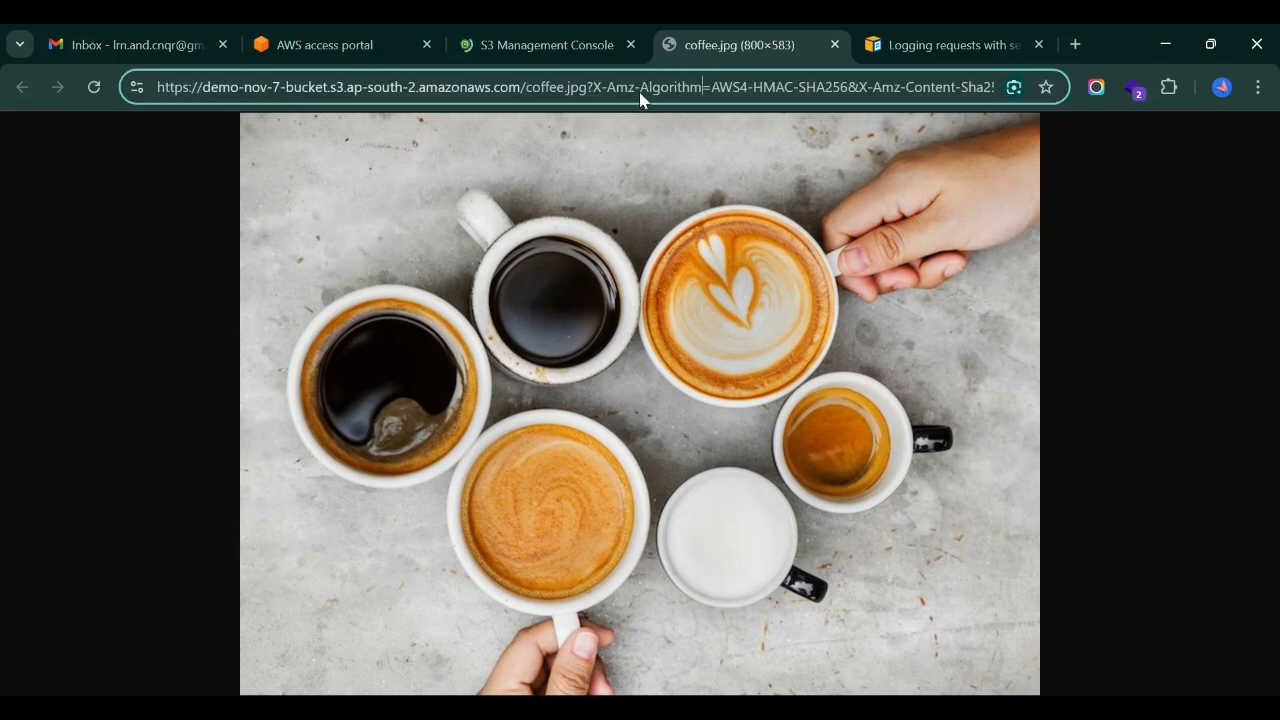
key(Right)
key(Right)
key(Right)
key(Right)
key(Right)
key(Right)
key(Right)
key(Right)
key(Right)
key(Right)
key(Right)
key(Right)
key(Right)
key(Right)
key(Right)
key(Right)
key(Right)
key(Right)
key(Right)
key(Right)
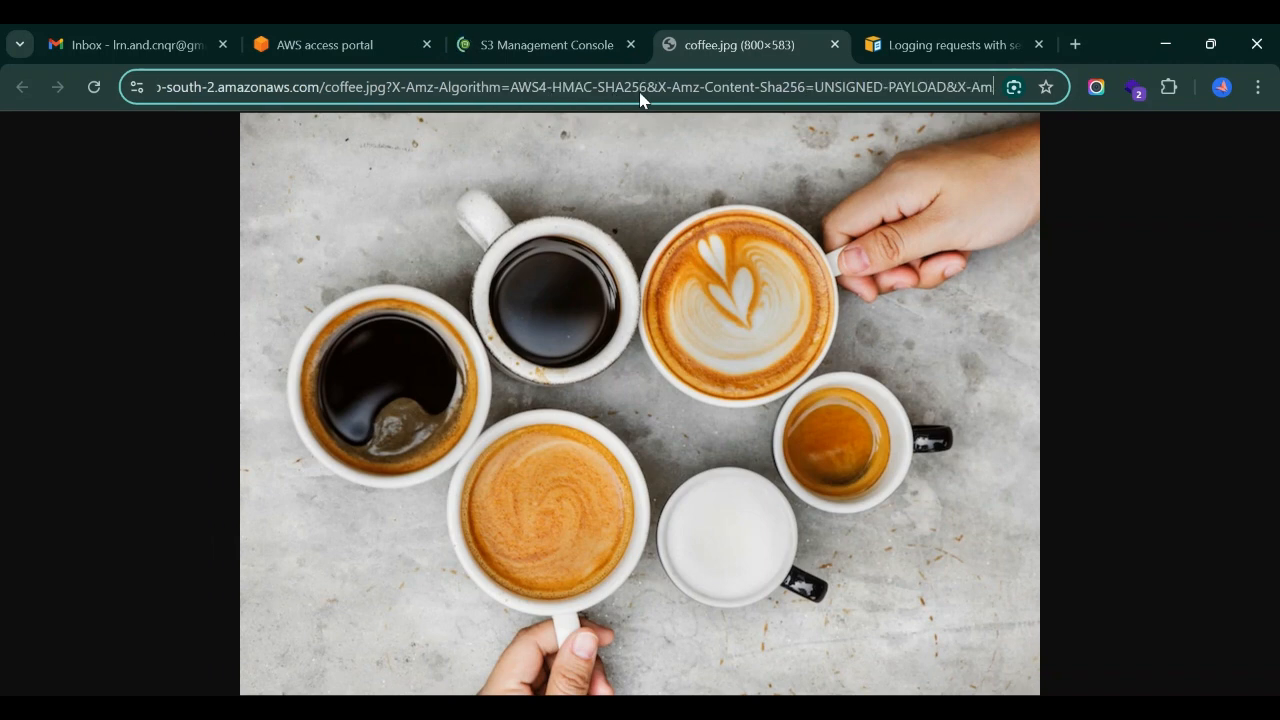
key(Right)
key(Right)
key(Right)
key(Right)
key(Right)
key(Right)
key(Right)
key(Right)
key(Right)
key(Right)
key(Right)
key(Right)
key(Right)
key(Right)
key(Right)
key(Right)
key(Right)
key(Right)
key(Right)
key(Right)
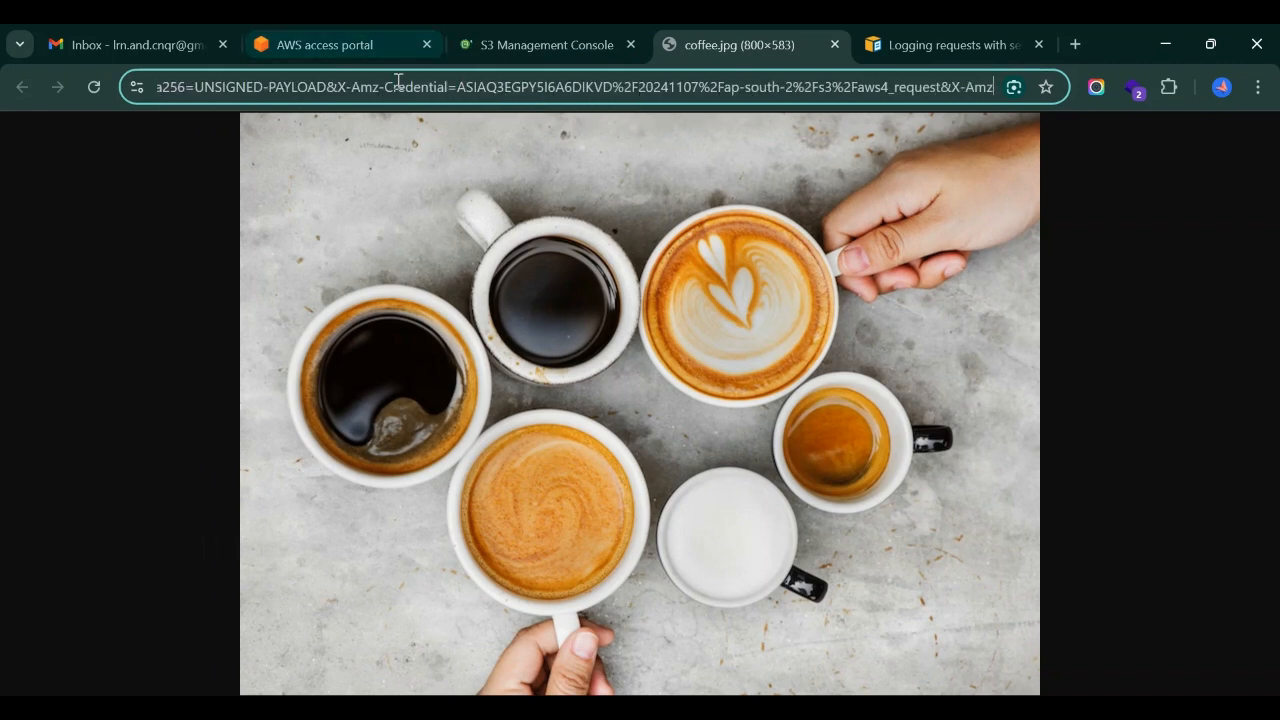
click(889, 90)
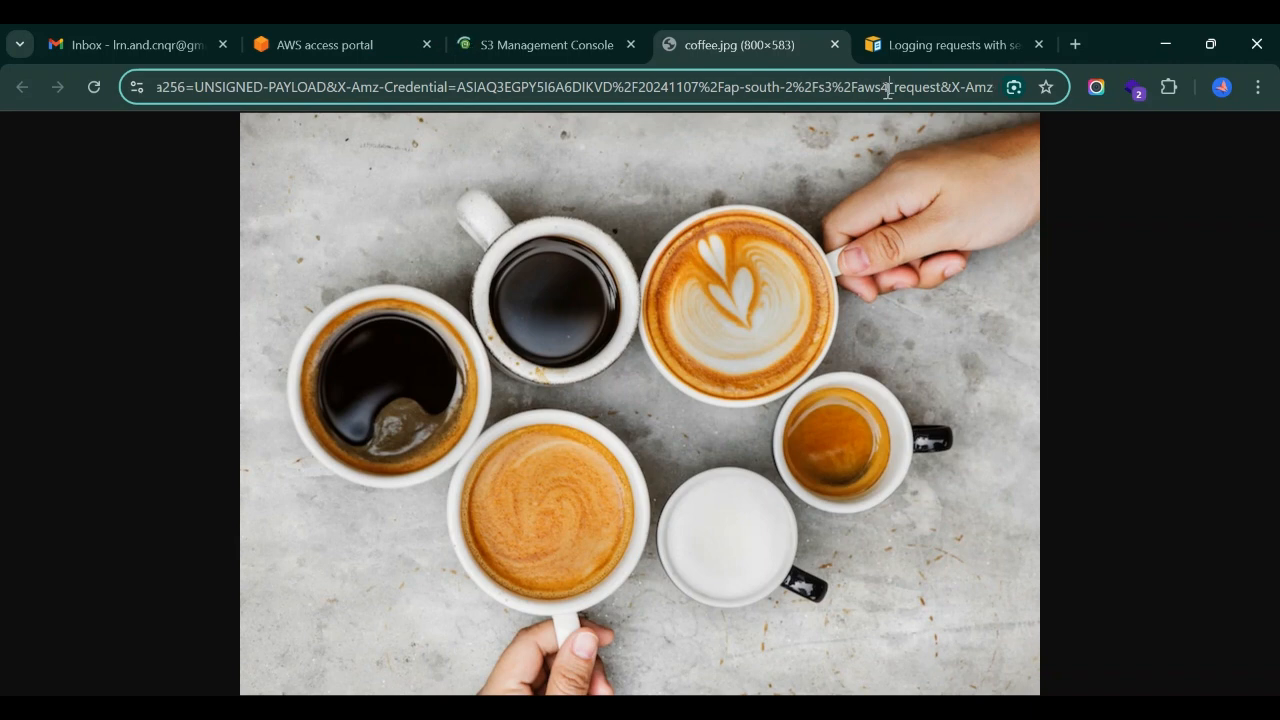
key(Right)
key(Right)
key(Right)
key(Right)
key(Right)
key(Right)
key(Right)
key(Right)
key(Right)
key(Right)
key(Right)
key(Right)
key(Right)
key(Right)
key(Right)
key(Right)
key(Right)
key(Right)
key(Right)
key(Right)
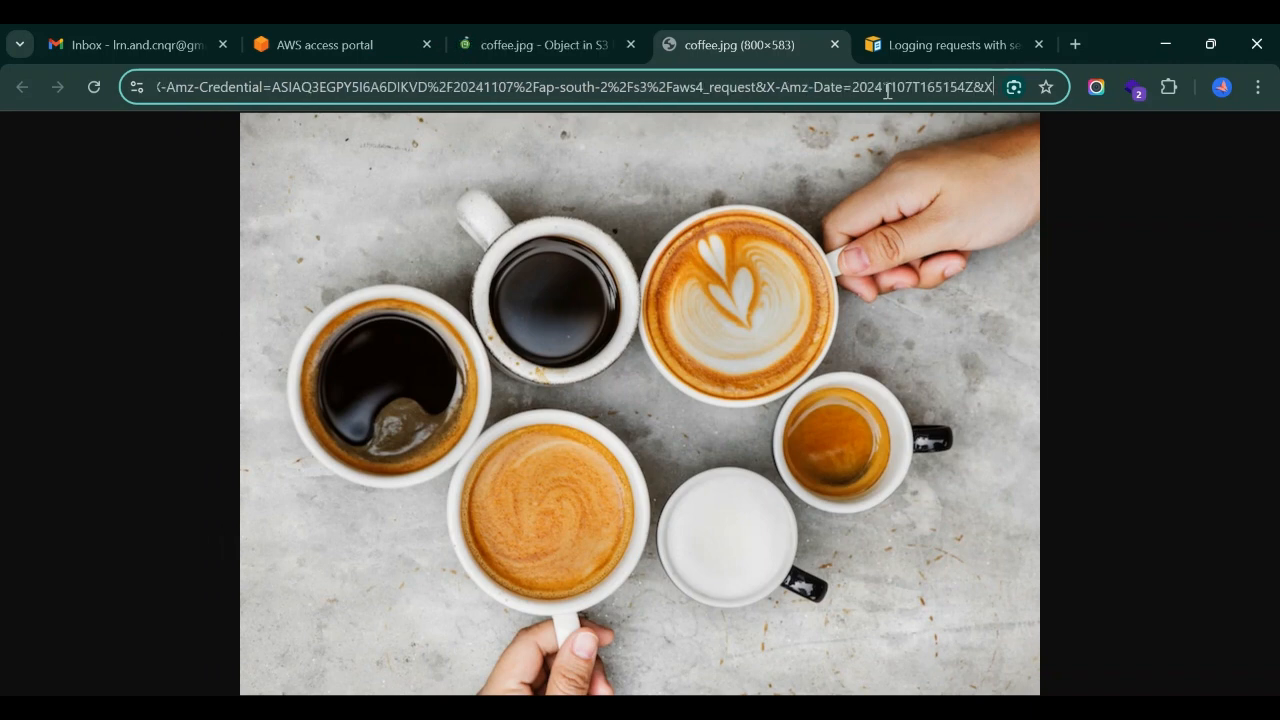
key(Right)
key(Right)
key(Right)
key(Right)
key(Right)
key(Right)
key(Right)
key(Right)
key(Right)
key(Right)
key(Right)
key(Right)
key(Right)
key(Right)
key(Right)
key(Right)
key(Right)
key(Right)
key(Right)
key(Right)
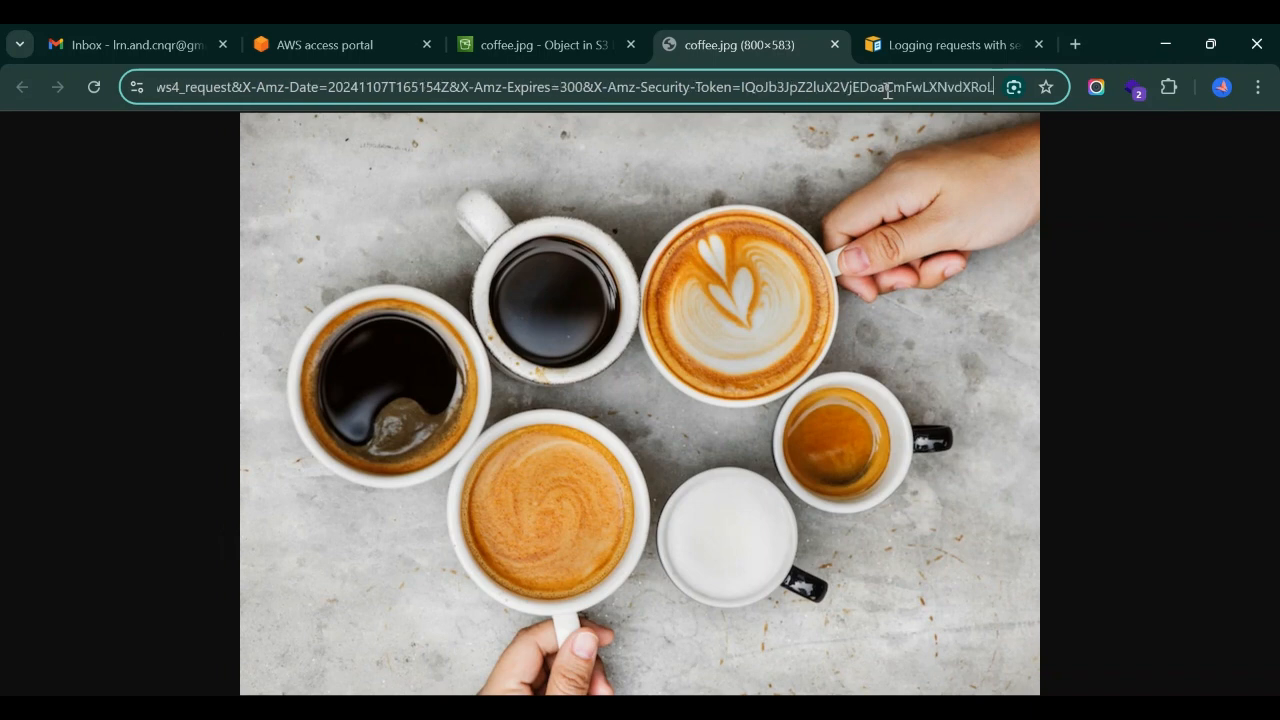
drag(609, 87, 790, 87)
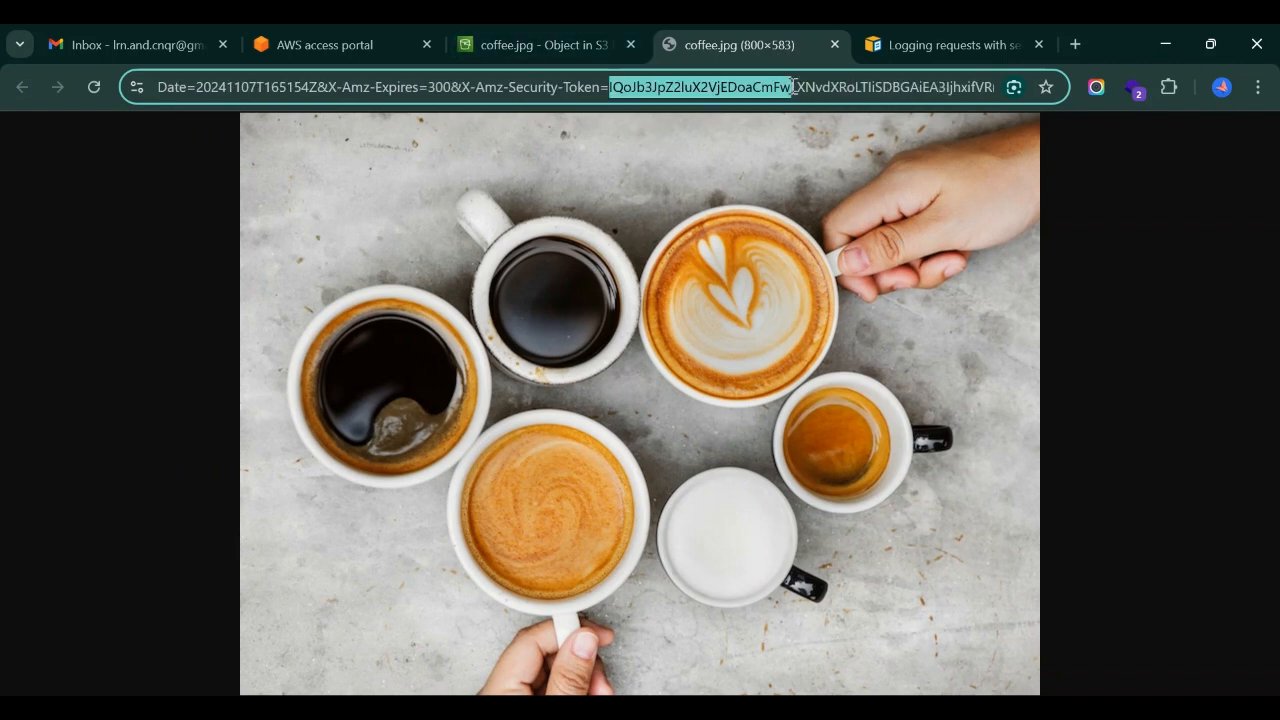
Return to the coffee.jpg object page in S3 and go back to the object list of demo-nov-7-bucket
click(575, 38)
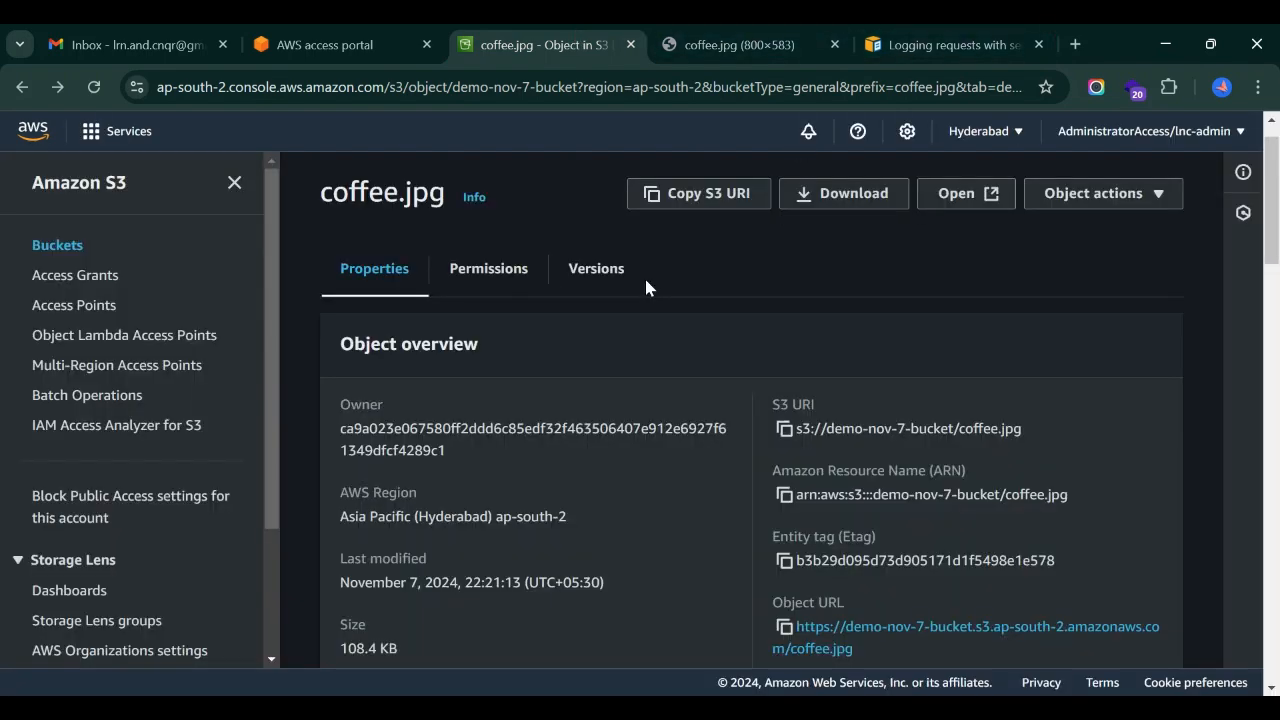
scroll(591, 491, down, 2)
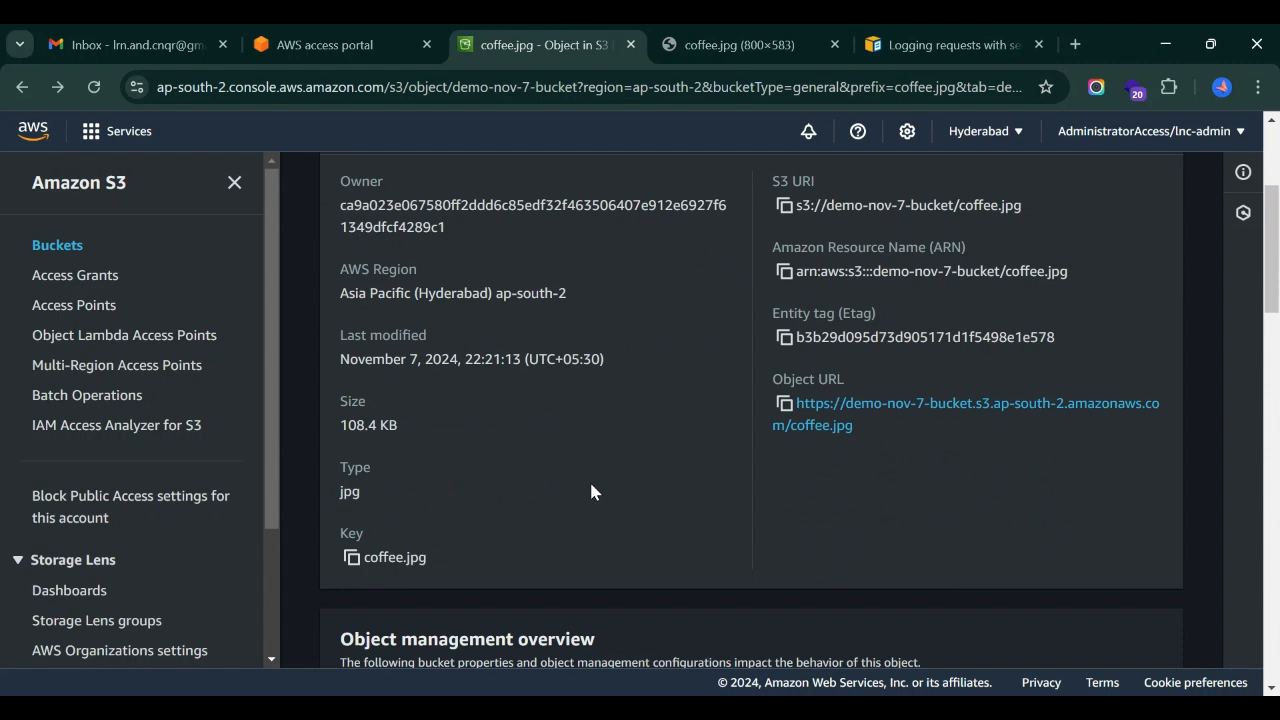
scroll(591, 491, up, 3)
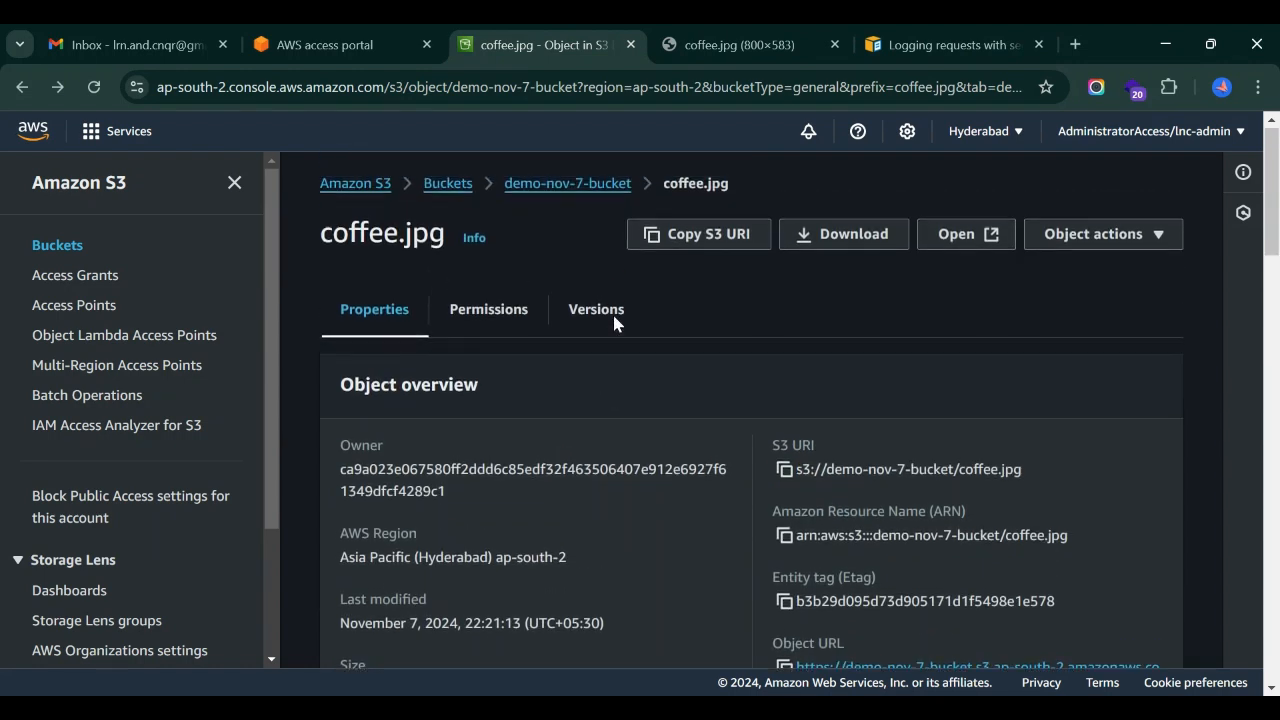
click(557, 189)
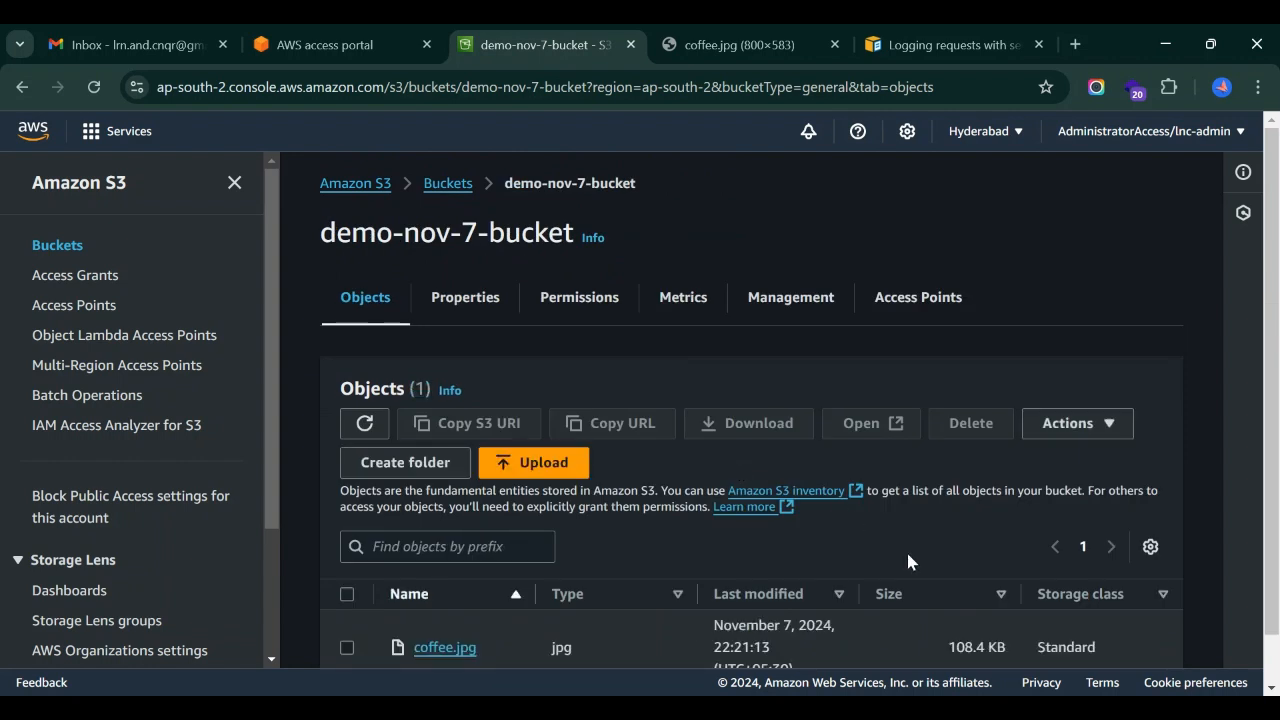
scroll(906, 549, down, 1)
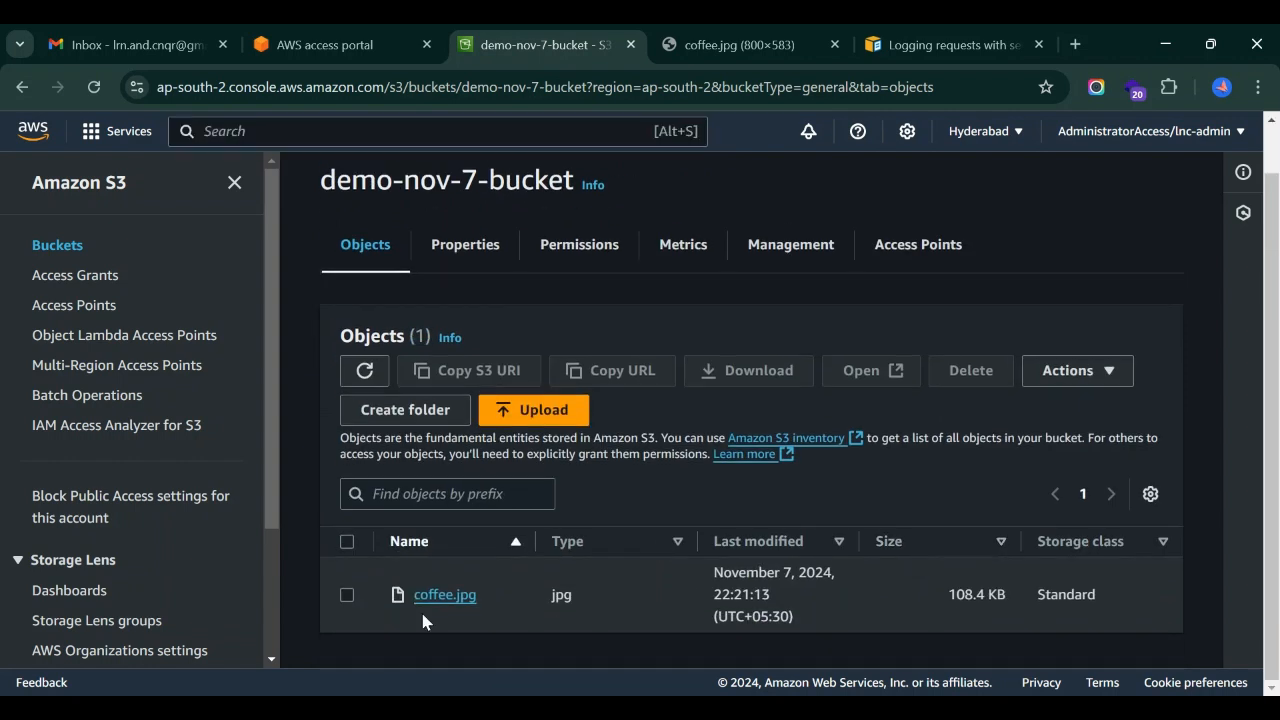
Create a folder named images in demo-nov-7-bucket without specifying an encryption key
click(395, 418)
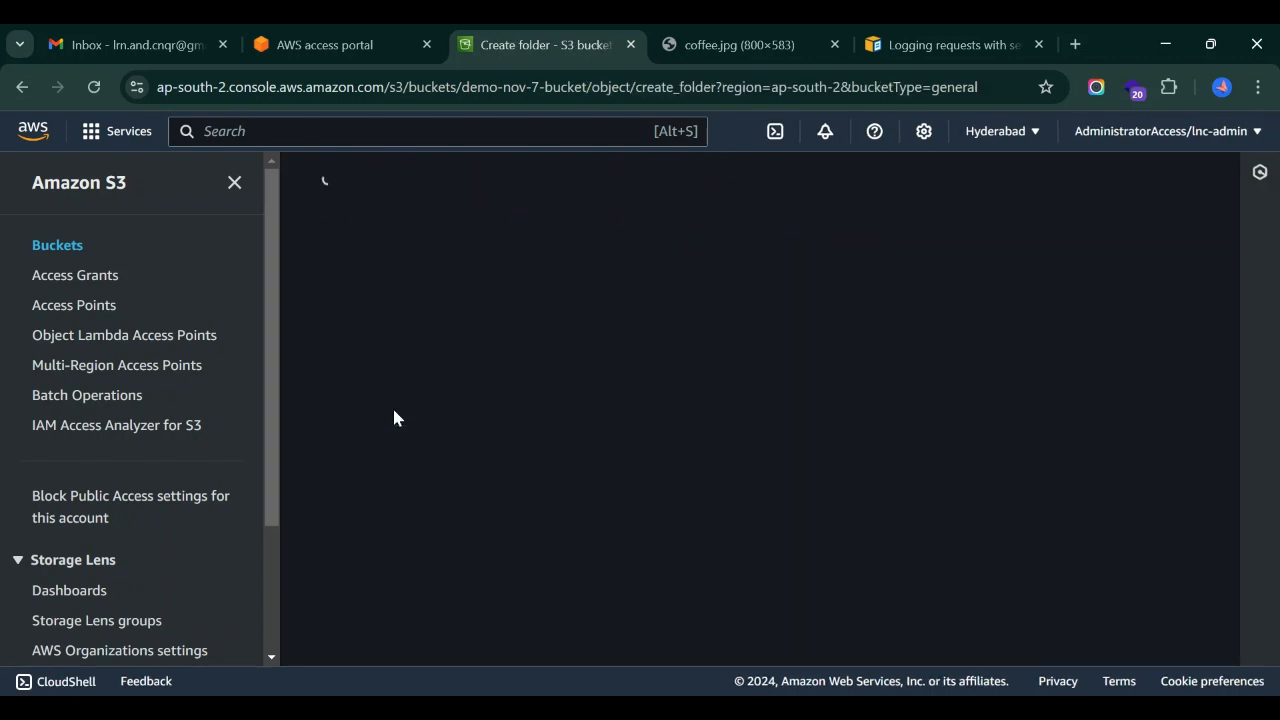
scroll(441, 494, down, 1)
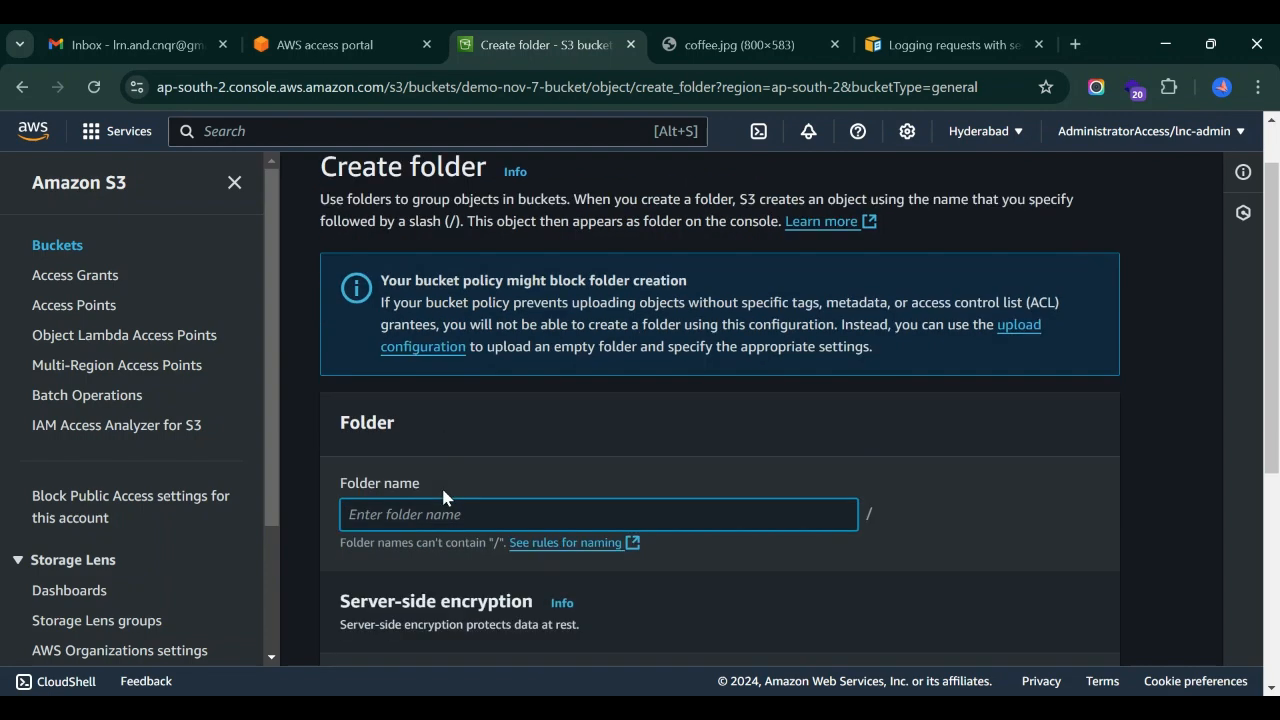
text(images)
scroll(443, 492, down, 2)
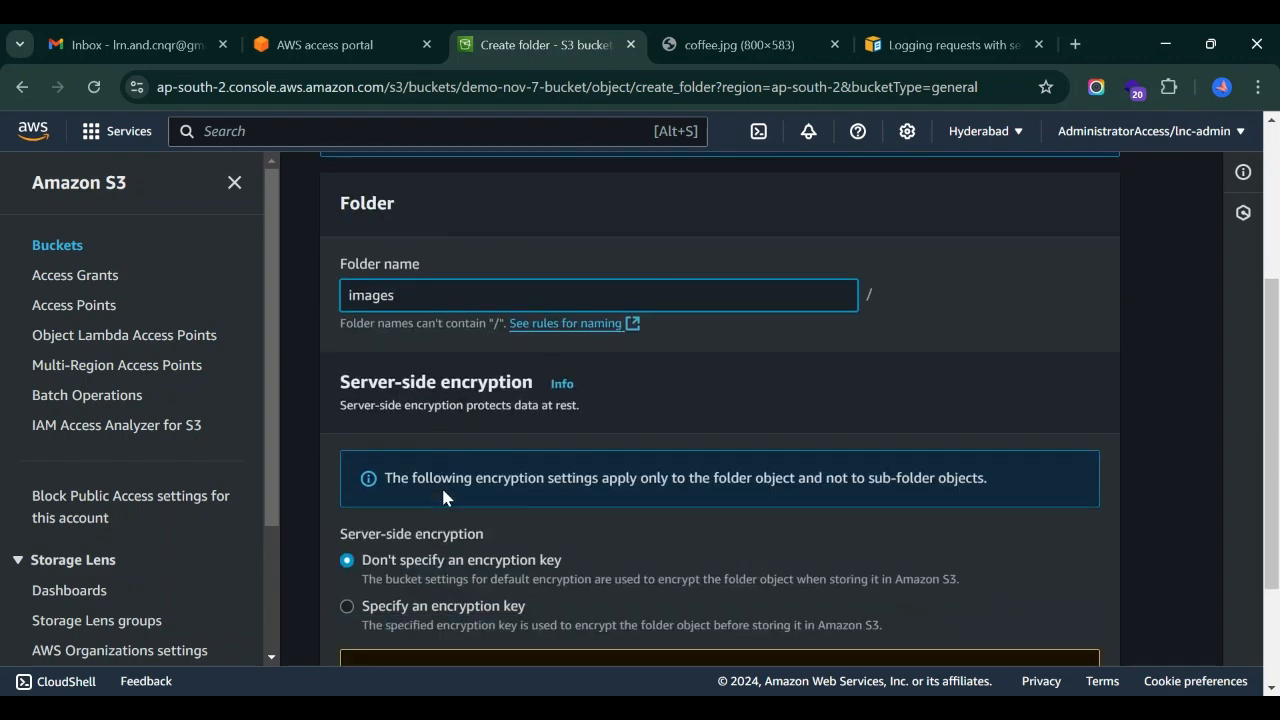
scroll(443, 496, down, 2)
click(1063, 627)
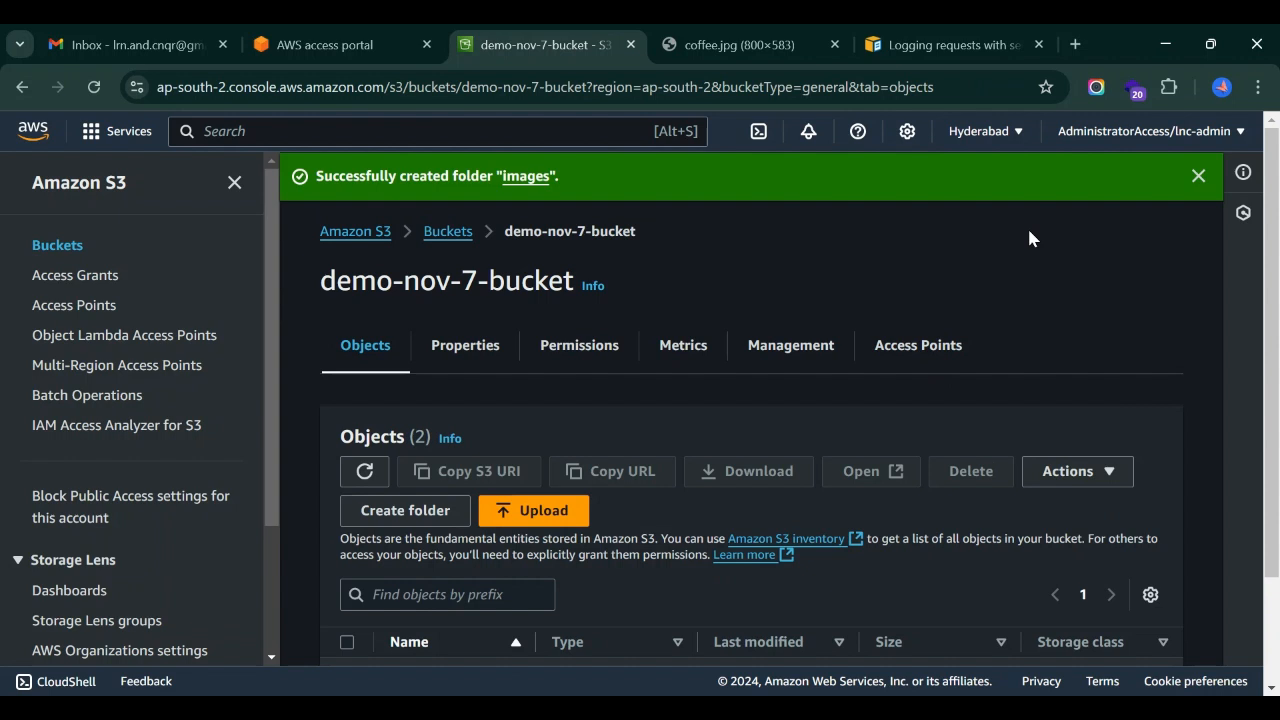
Open the images folder and upload the file beach.jpg to it
scroll(632, 469, down, 2)
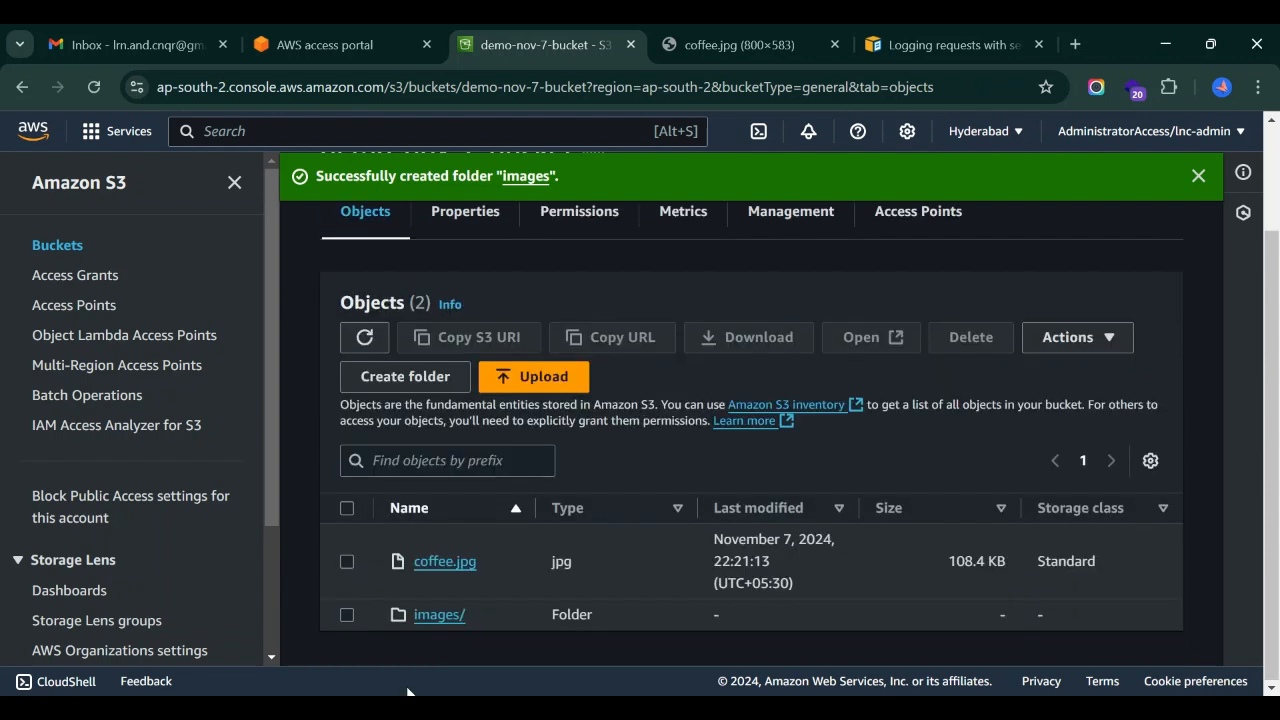
click(440, 616)
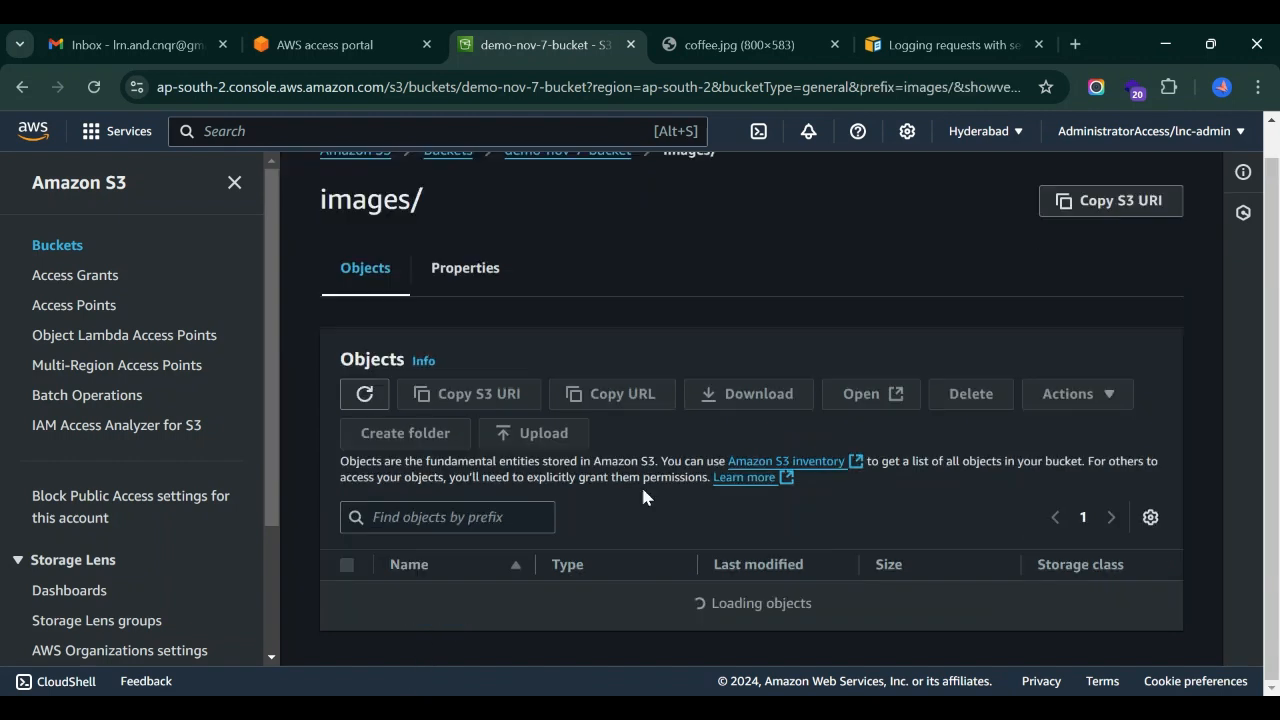
click(527, 360)
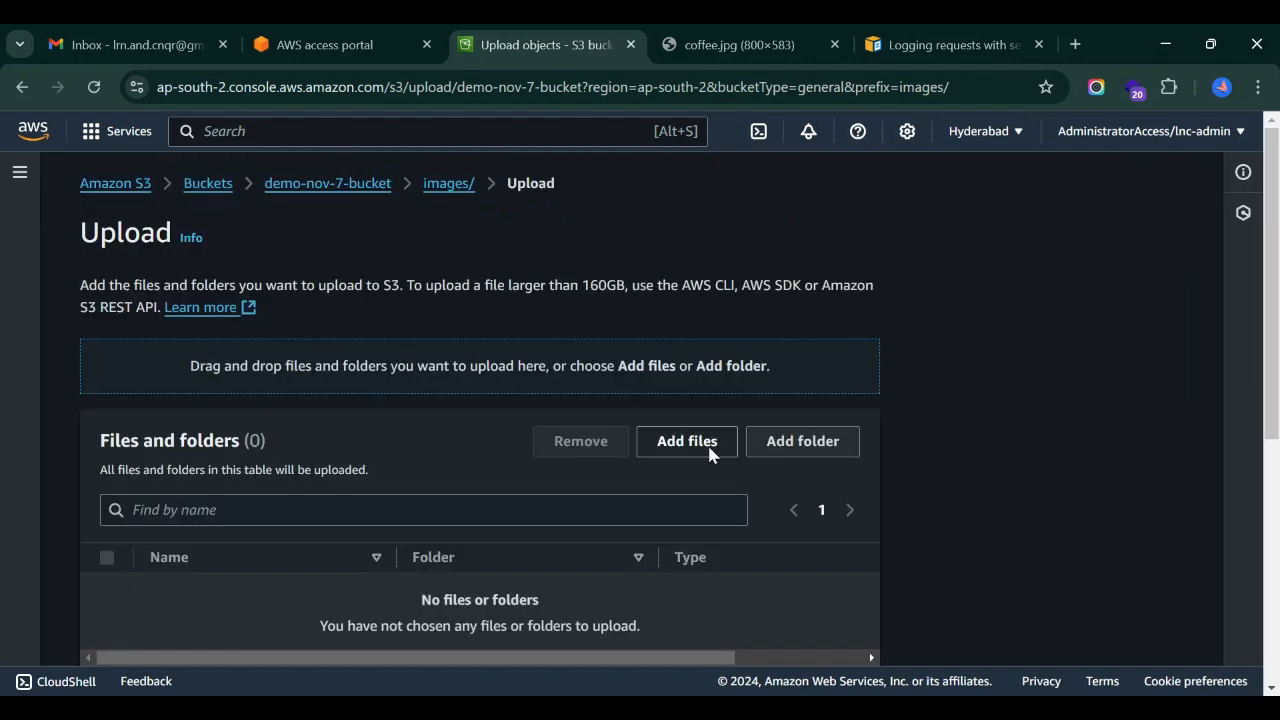
click(709, 453)
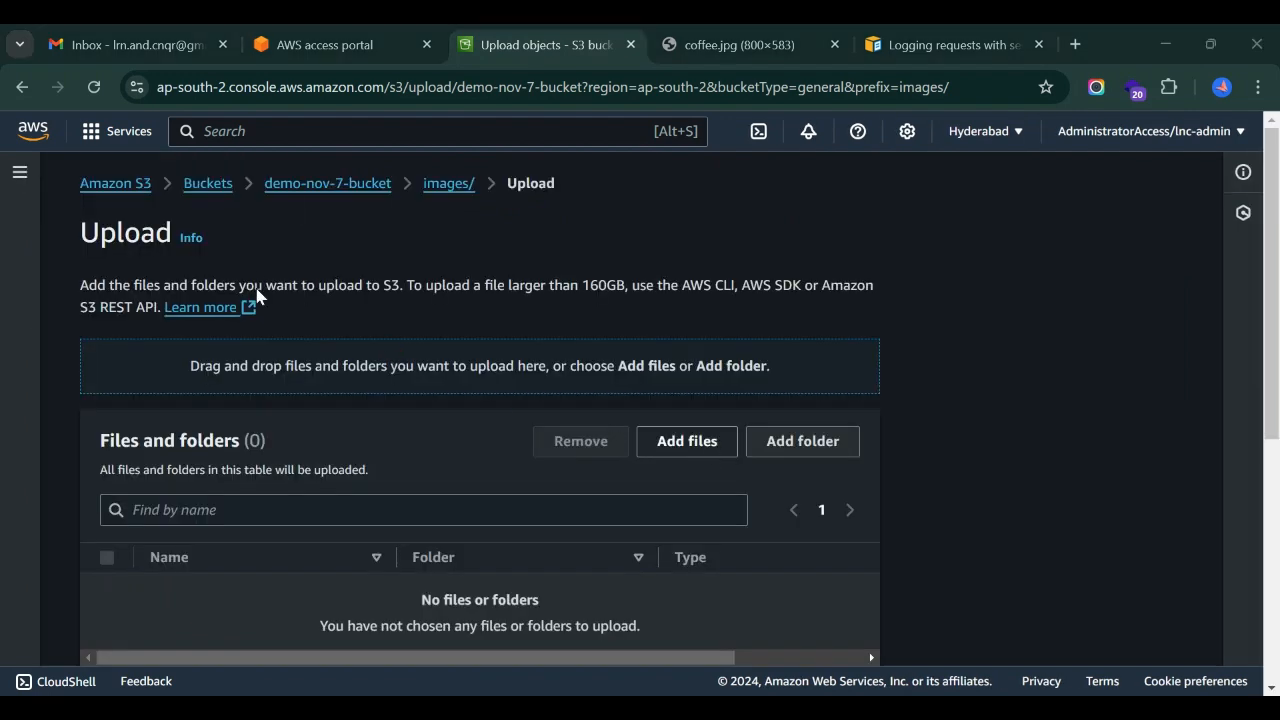
click(468, 470)
scroll(644, 525, down, 3)
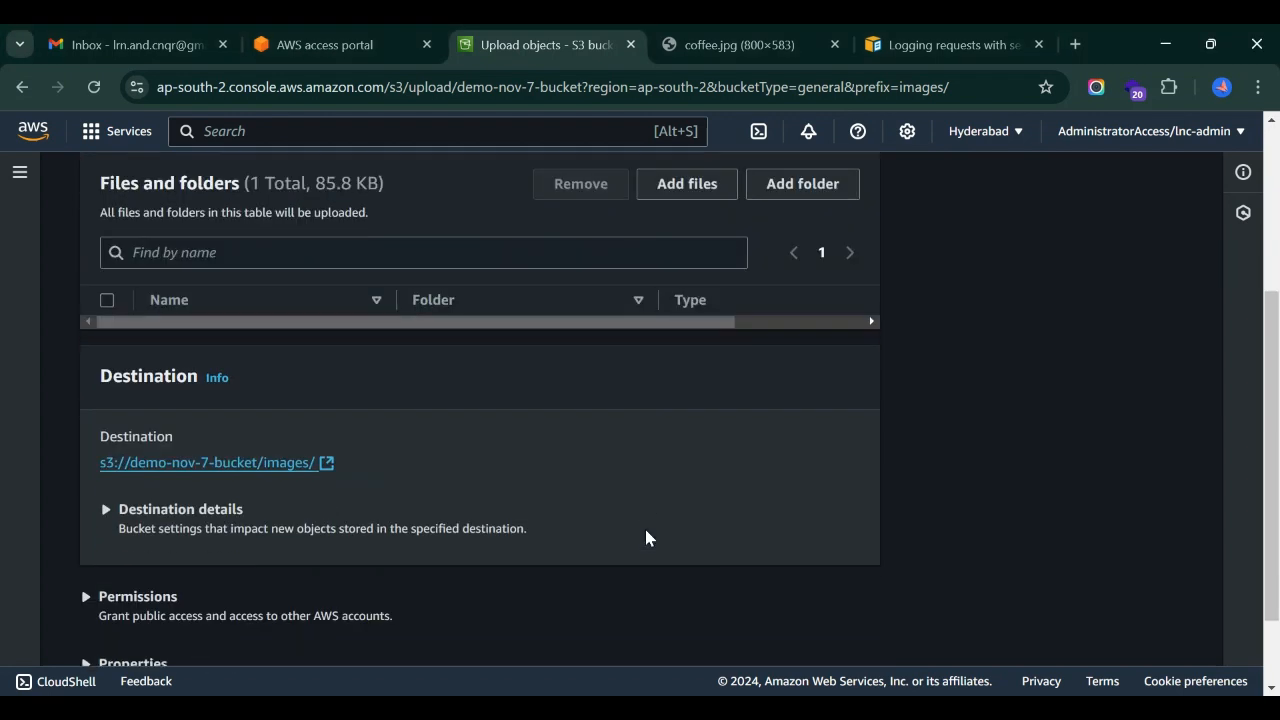
click(840, 632)
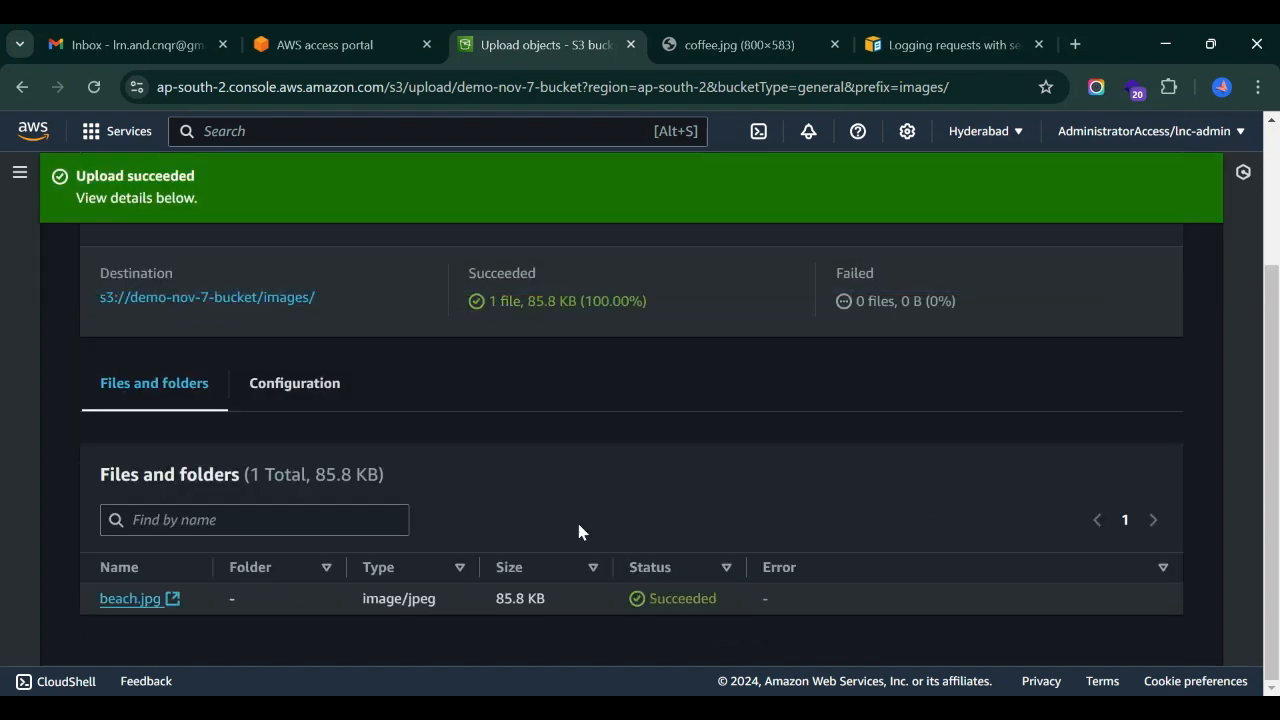
Close the upload summary and open the object page of beach.jpg in the images folder
scroll(578, 531, up, 2)
click(1161, 263)
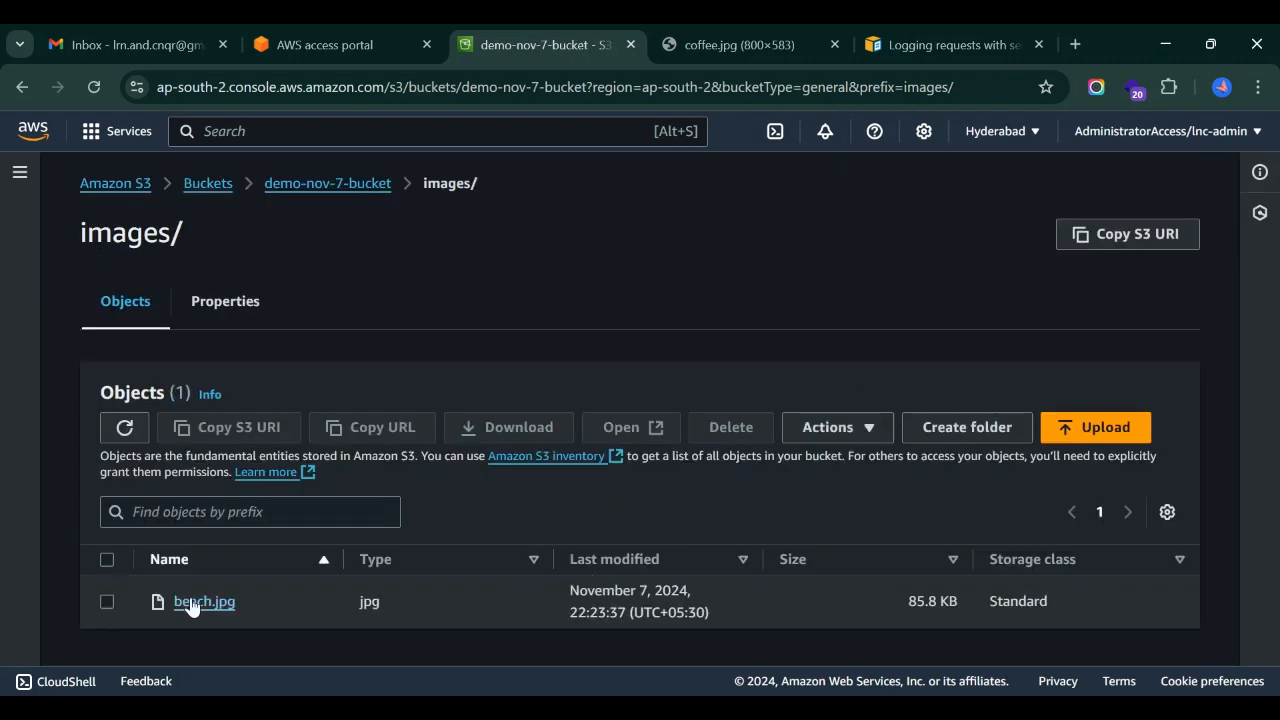
click(193, 603)
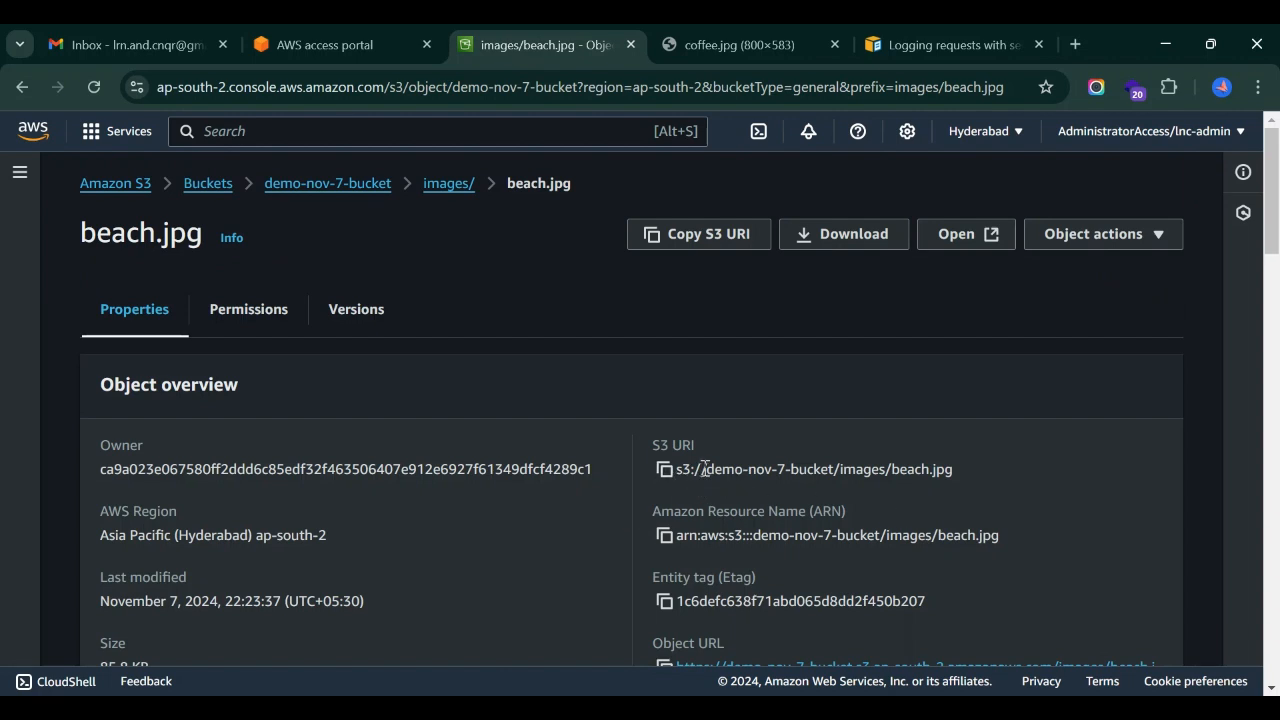
Examine the S3 URI of beach.jpg, highlighting its full path and the images/ prefix, and look over the object overview
drag(703, 469, 951, 465)
click(840, 466)
drag(840, 466, 892, 466)
scroll(877, 515, down, 2)
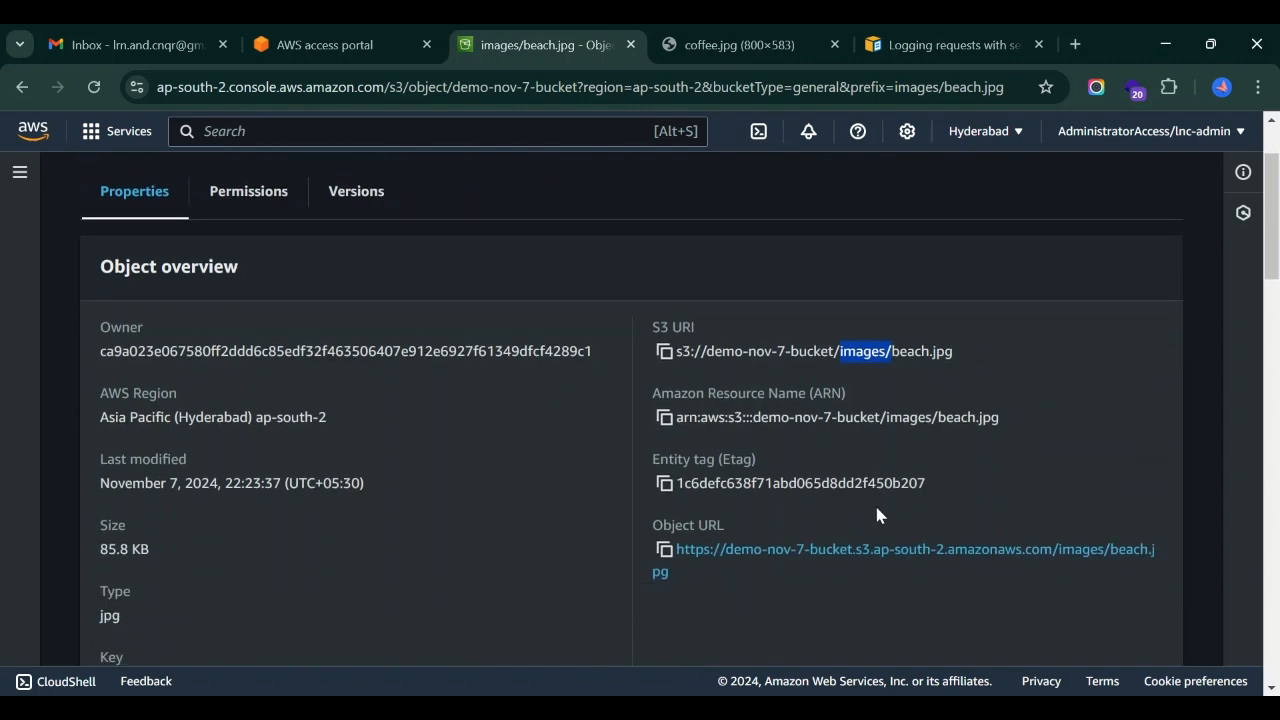
Open beach.jpg through the console's signed link to view the image, and return to its object page
scroll(877, 515, up, 2)
click(955, 237)
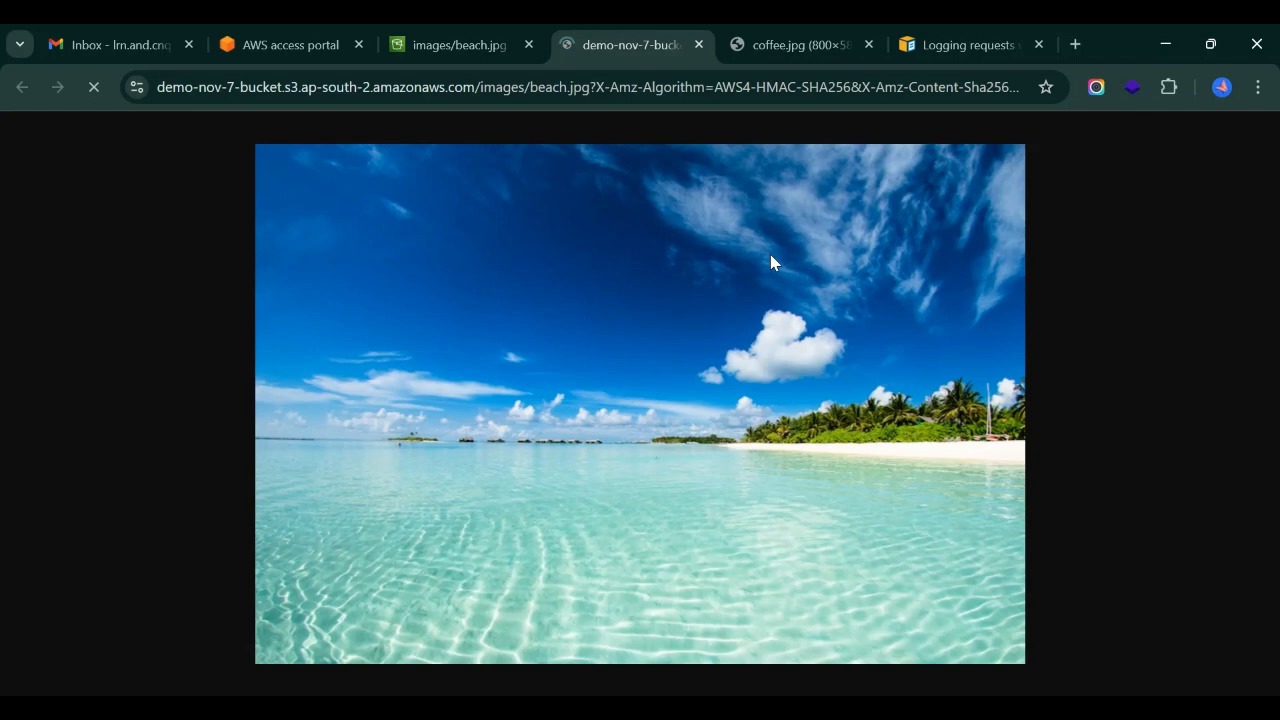
click(512, 32)
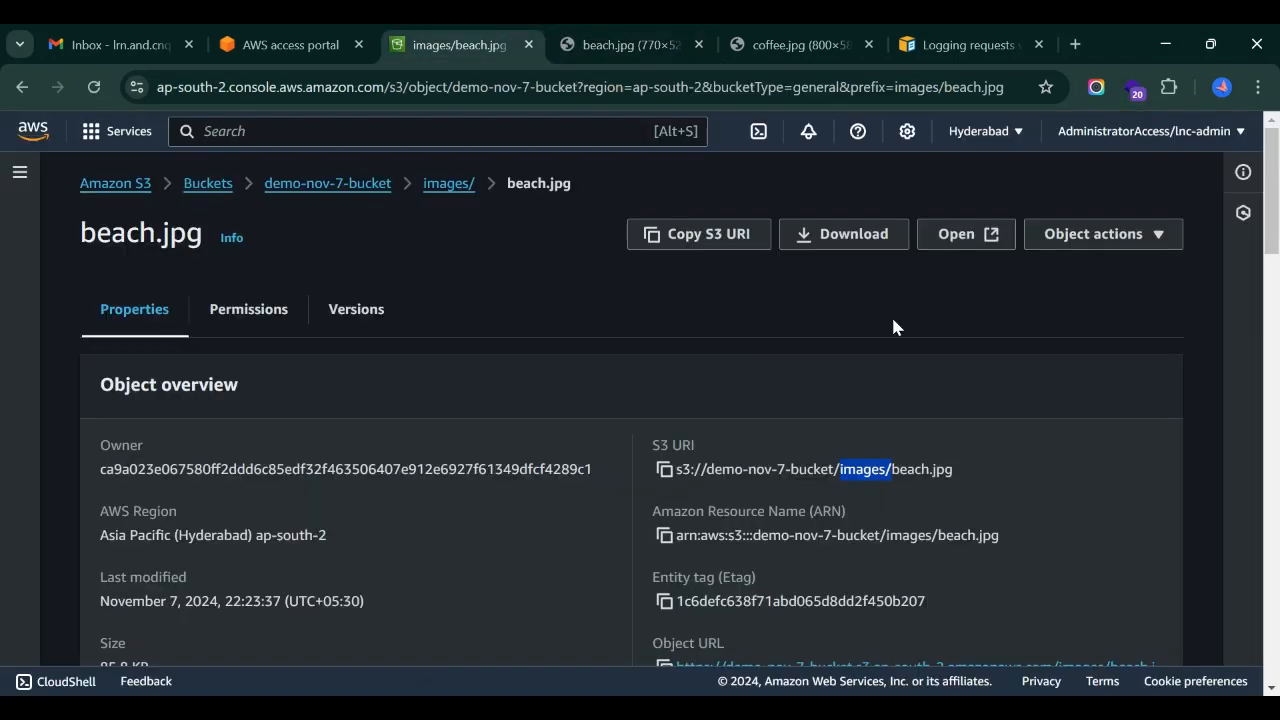
Check public access to beach.jpg by opening its object URL in a new browser tab, and return to the object page
scroll(880, 505, down, 4)
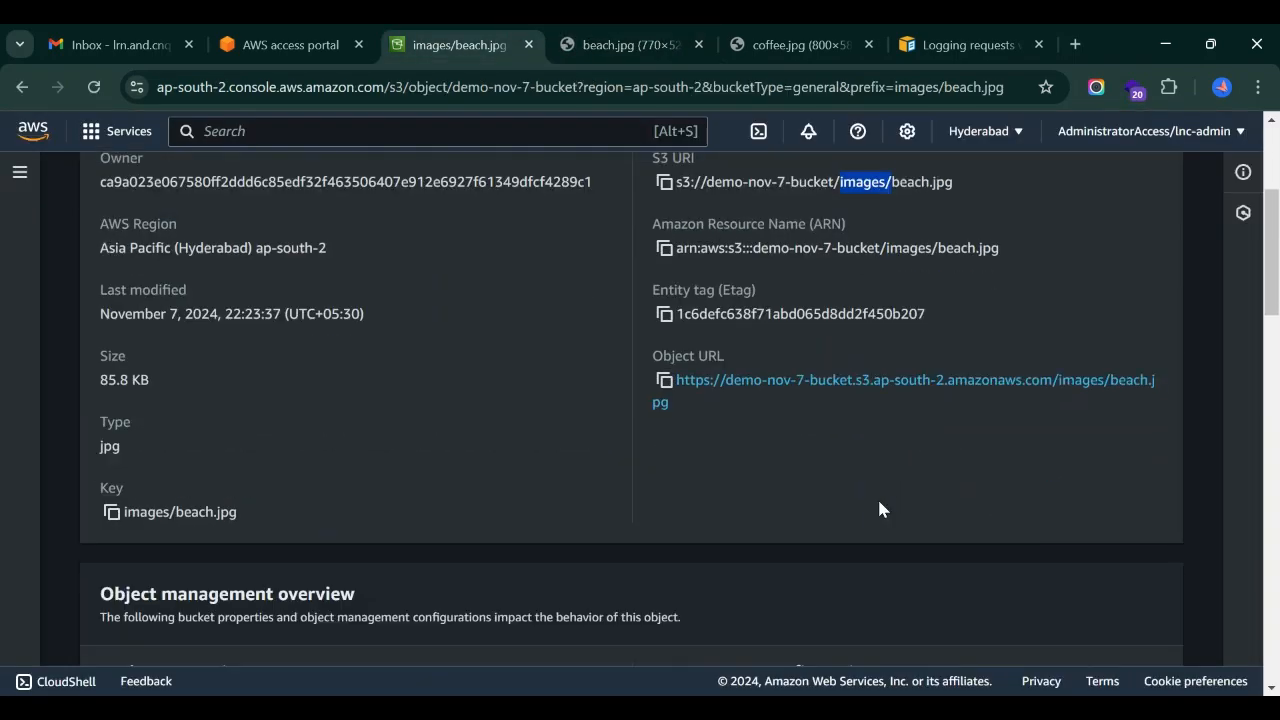
scroll(835, 453, up, 2)
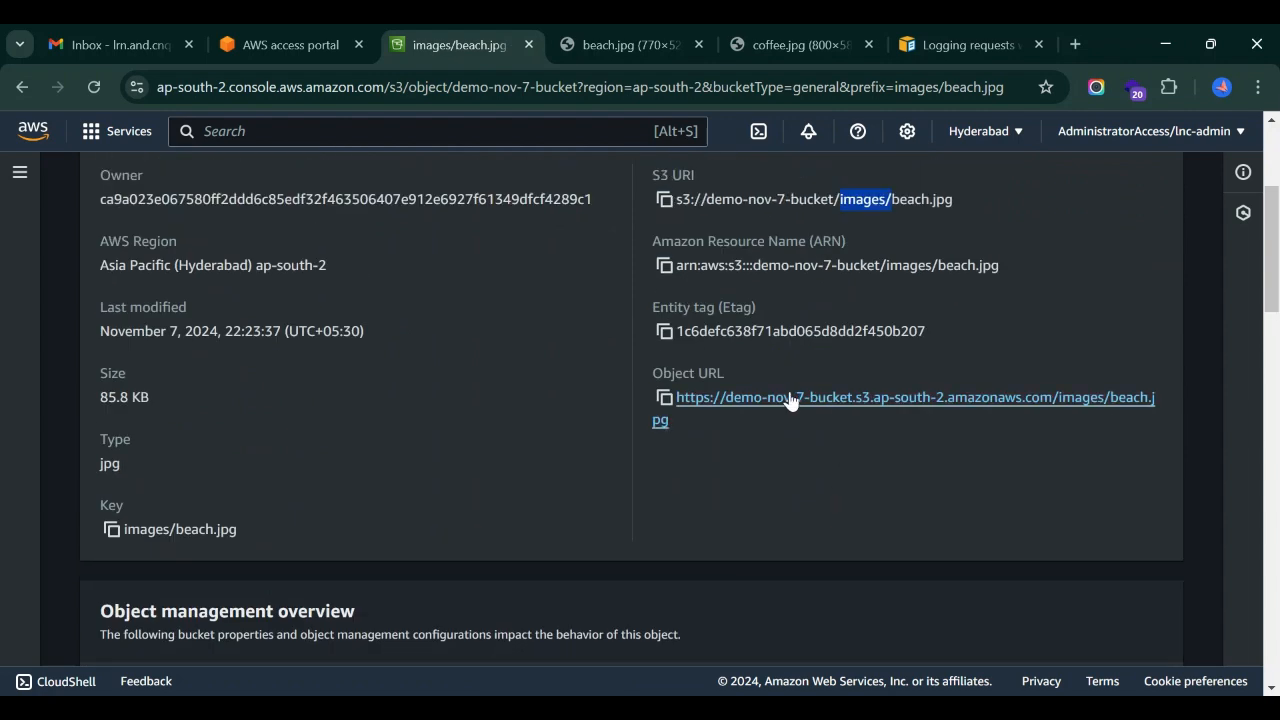
middle_click(866, 425)
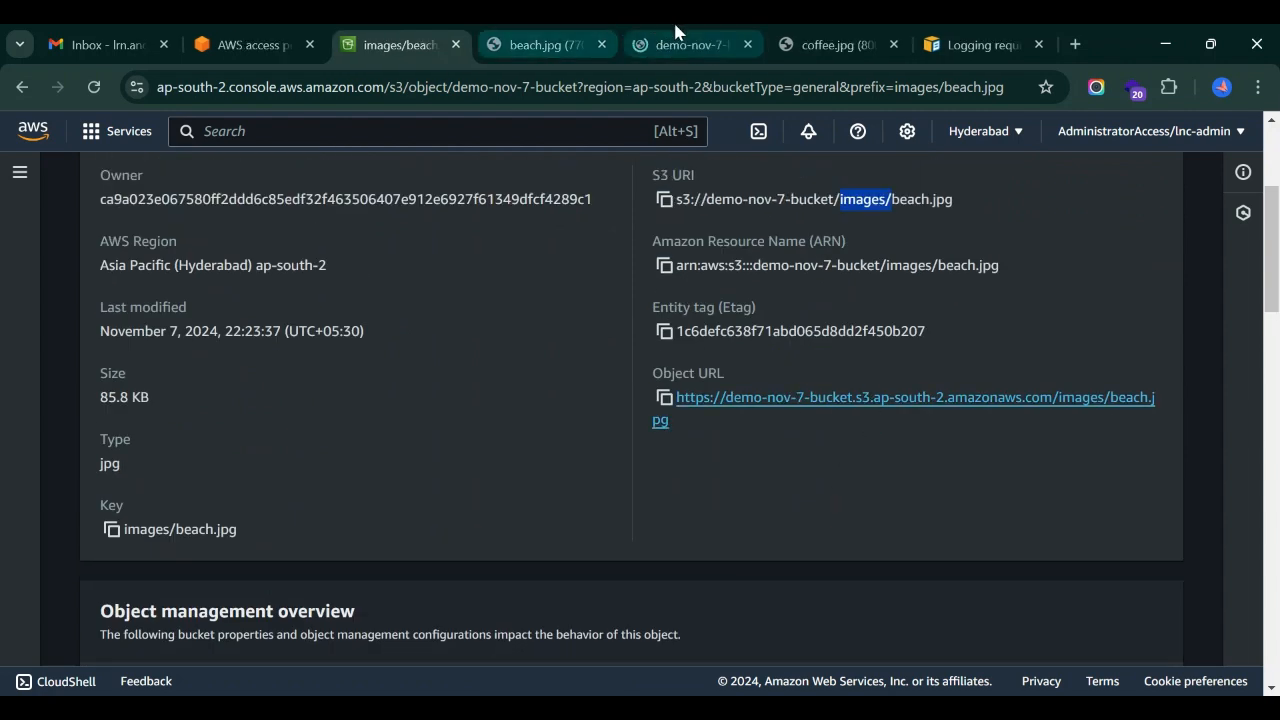
click(680, 44)
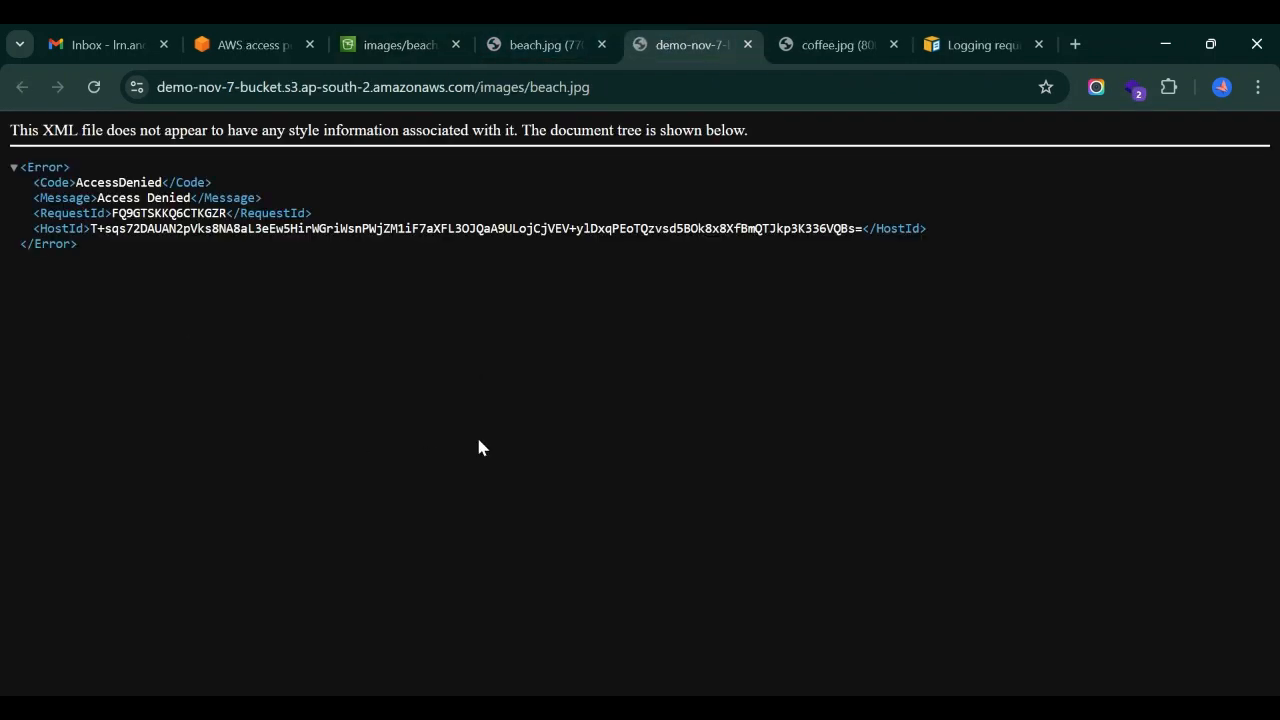
click(397, 33)
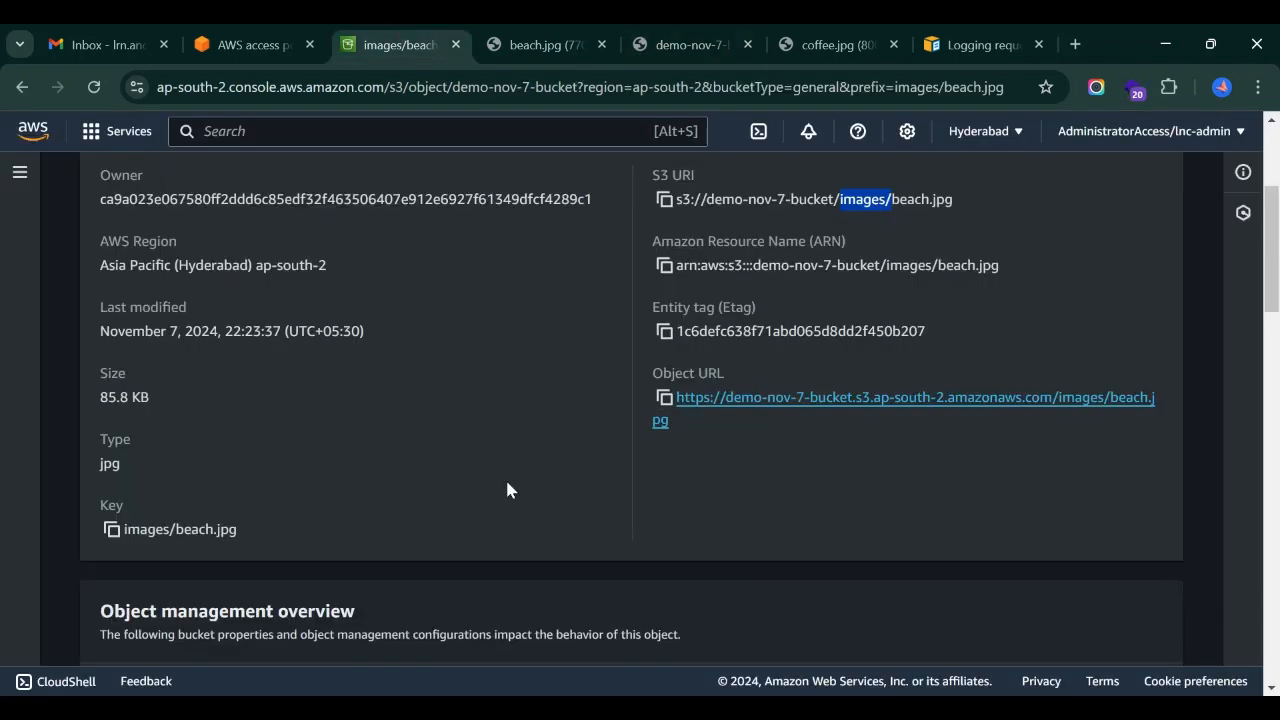
scroll(505, 480, up, 3)
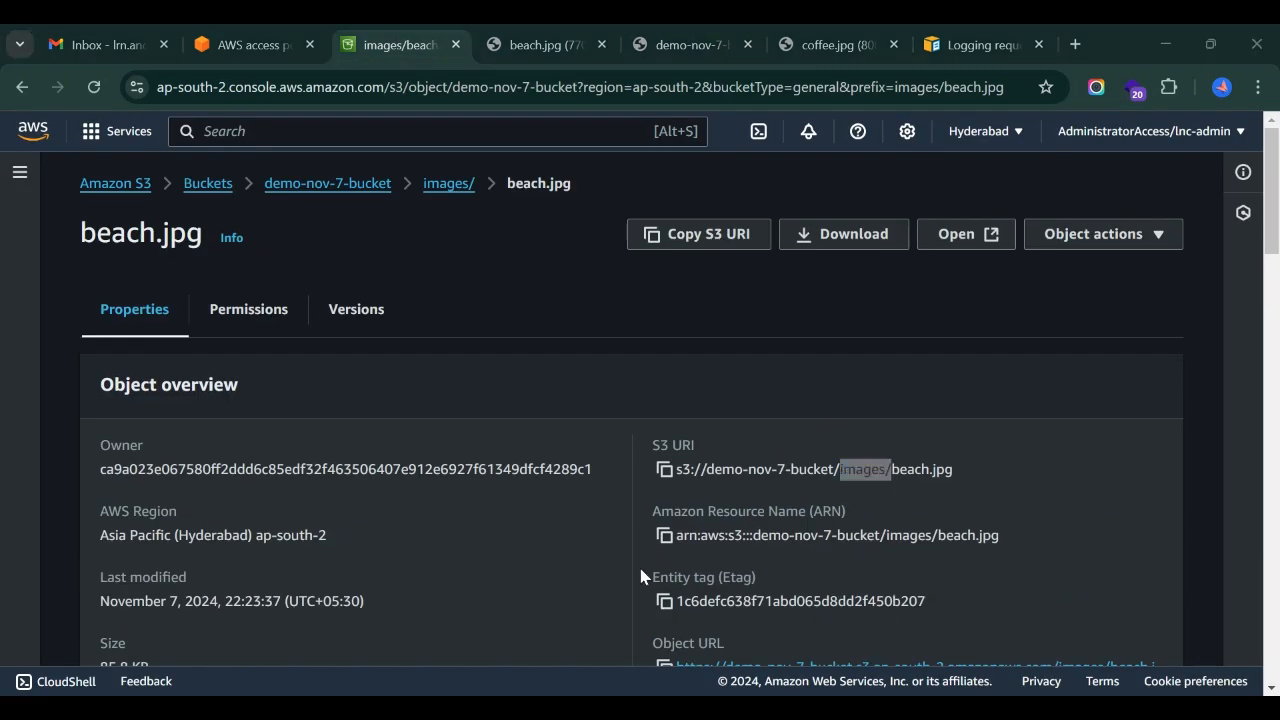